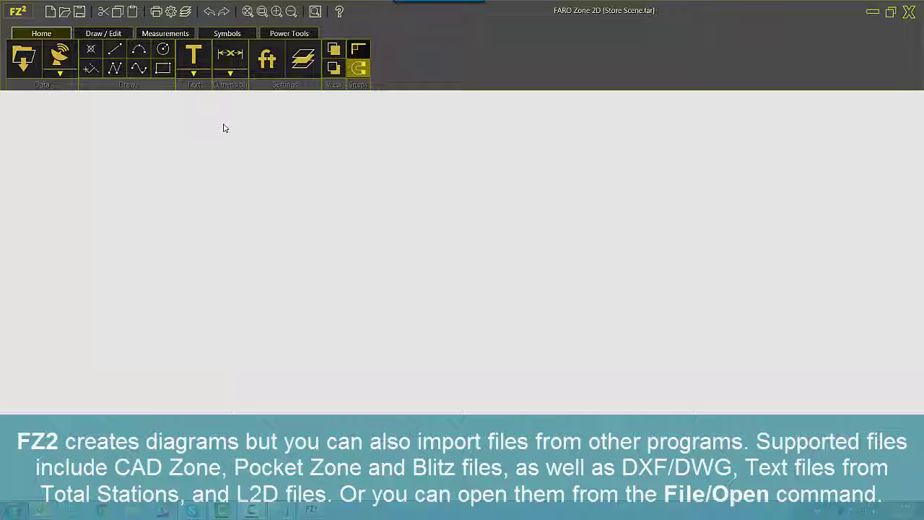
Step: Review the importable file formats and the file type filters offered for opening a drawing
click(22, 58)
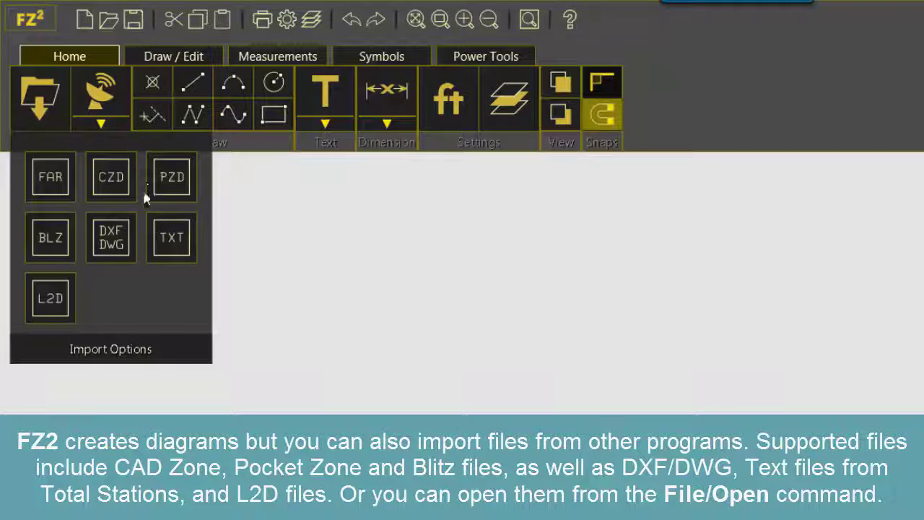
click(32, 20)
click(53, 78)
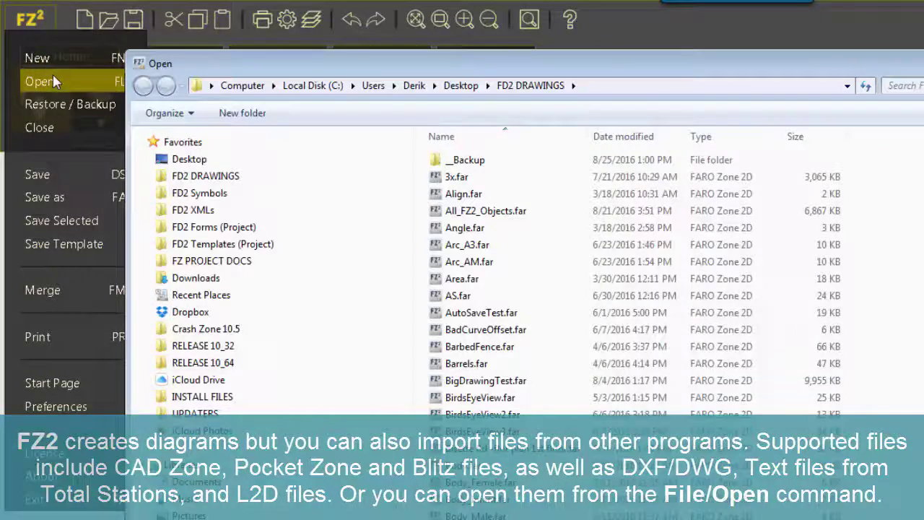
click(694, 404)
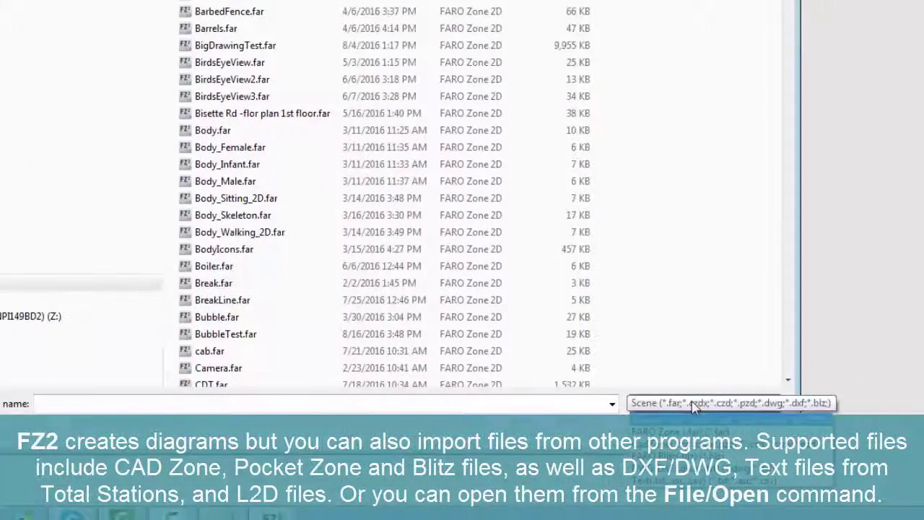
key(Down)
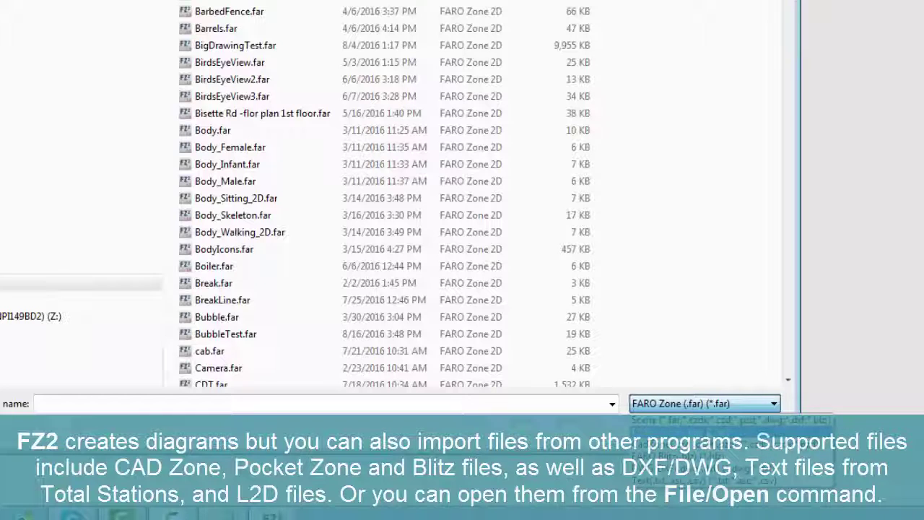
key(Up)
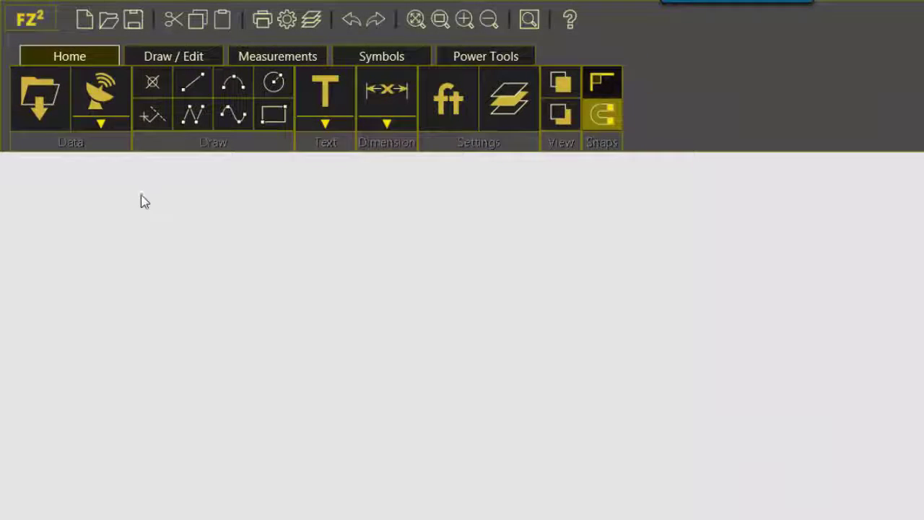
Step: Review the export file formats offered when saving the drawing under a new name, without saving
click(29, 19)
click(67, 197)
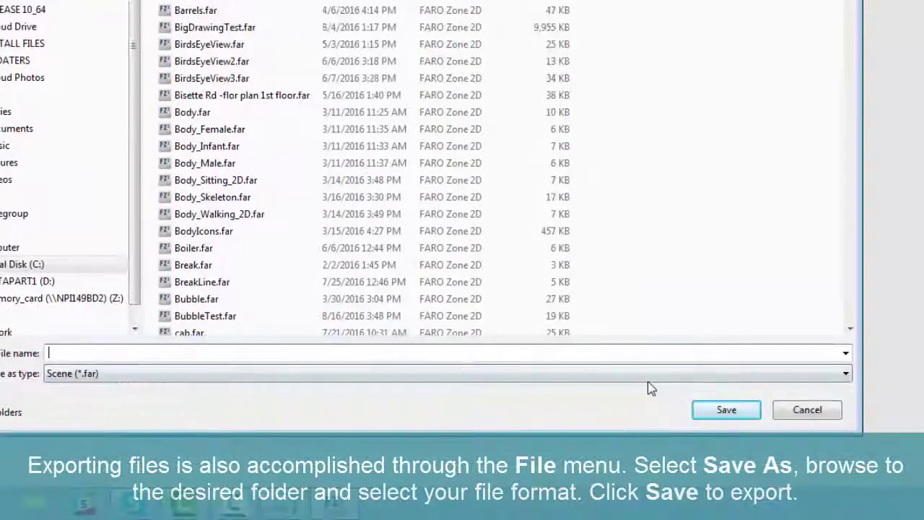
click(639, 374)
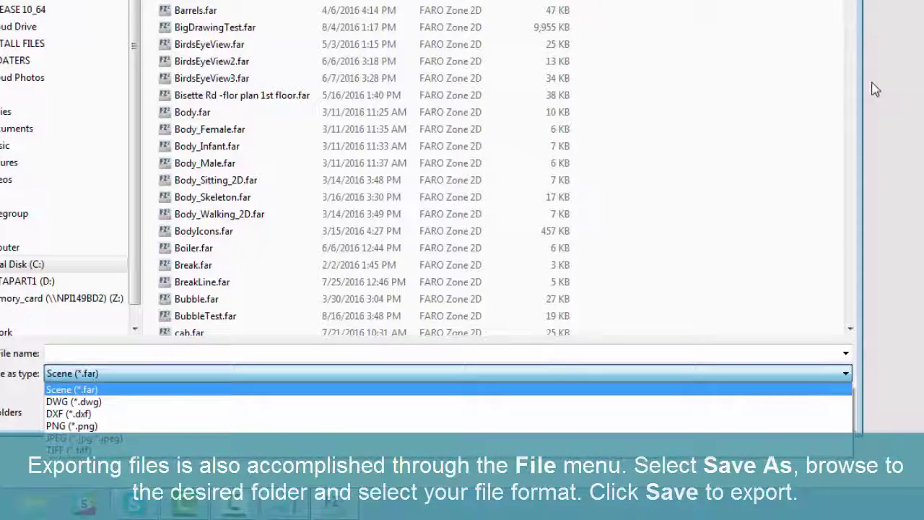
key(Escape)
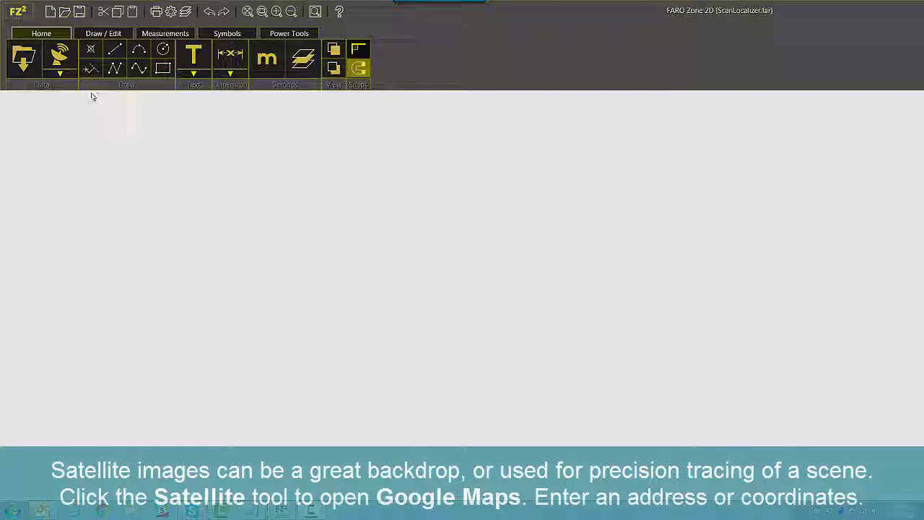
Step: Start placing a Google Maps satellite image and enlarge the map window to show more of the scene
click(58, 58)
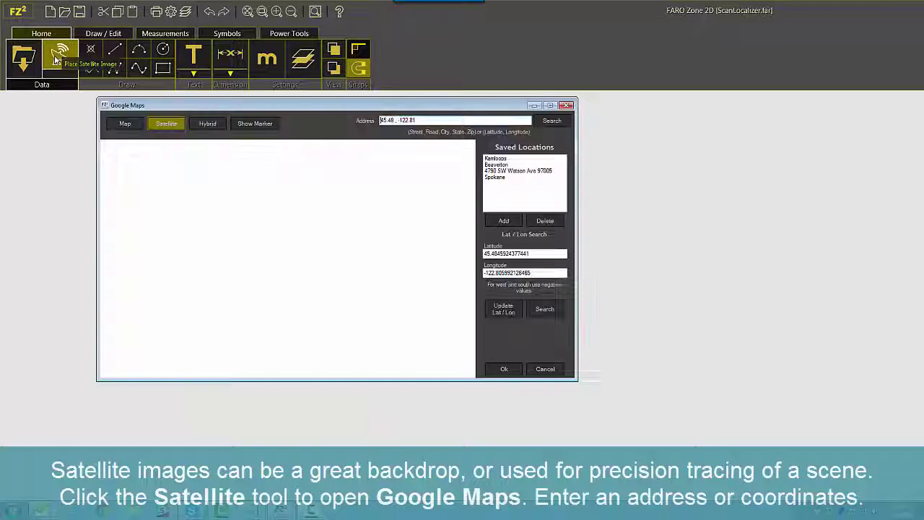
drag(282, 245, 312, 275)
scroll(312, 275, down, 1)
drag(318, 383, 318, 445)
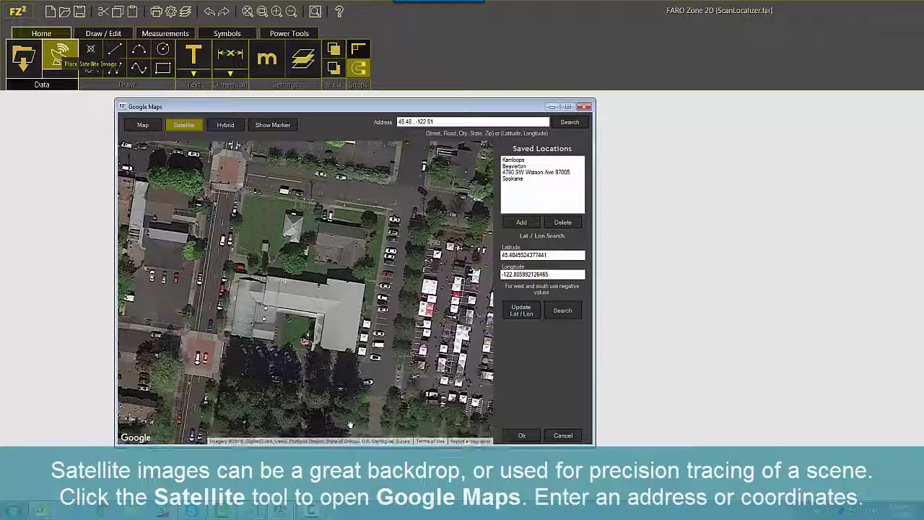
scroll(369, 267, up, 1)
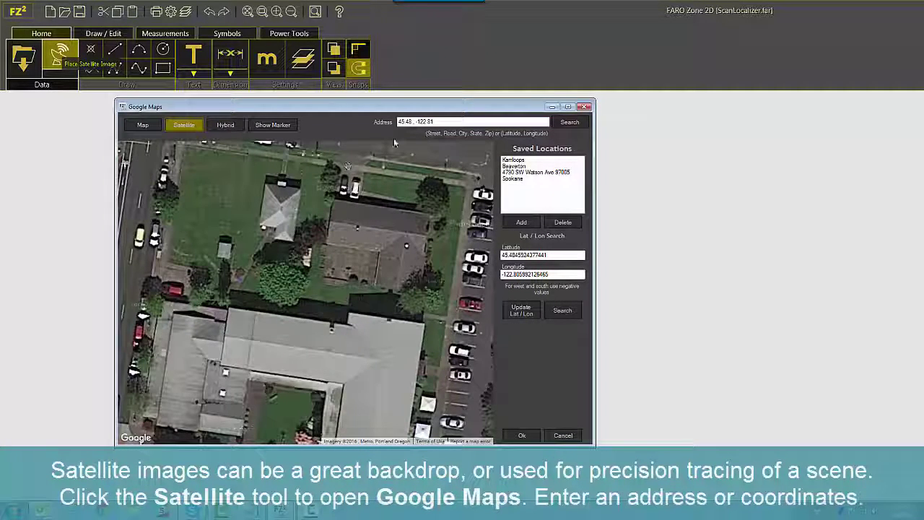
Step: Load the saved street-address location and compare its satellite imagery at wide and closest zoom levels
click(533, 172)
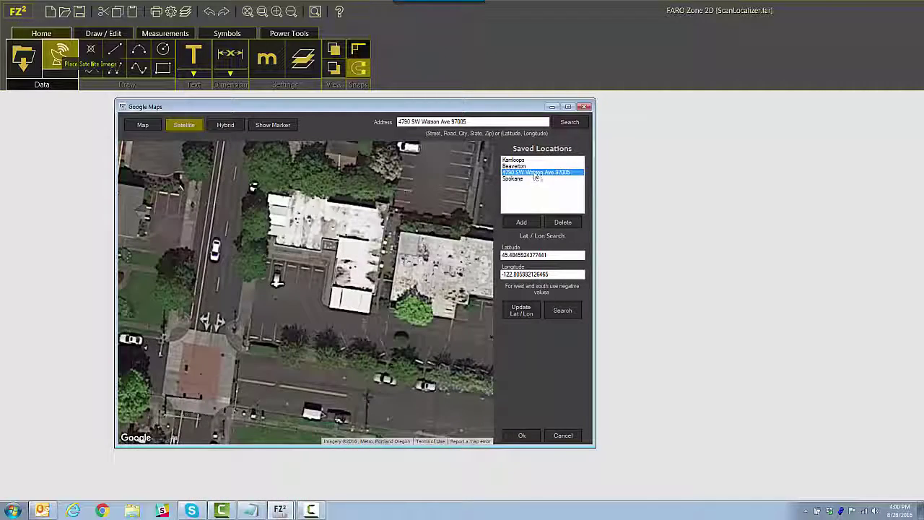
mouse_move(322, 257)
mouse_down()
mouse_move(279, 277)
mouse_move(307, 254)
mouse_up()
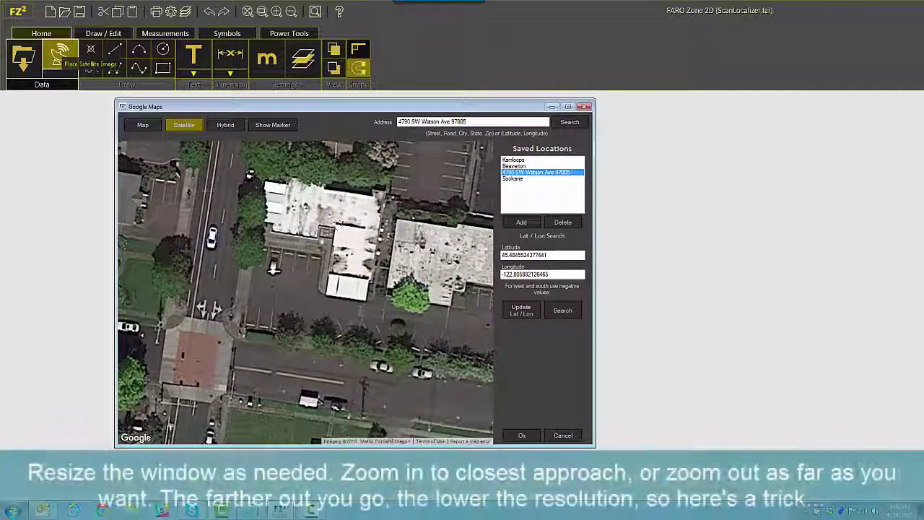
scroll(307, 254, down, 1)
scroll(307, 254, up, 1)
scroll(307, 255, down, 1)
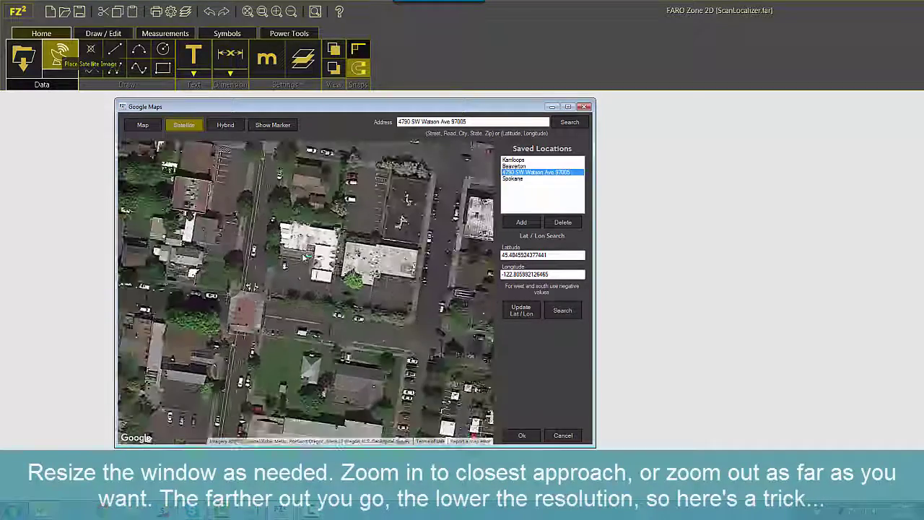
scroll(299, 279, up, 1)
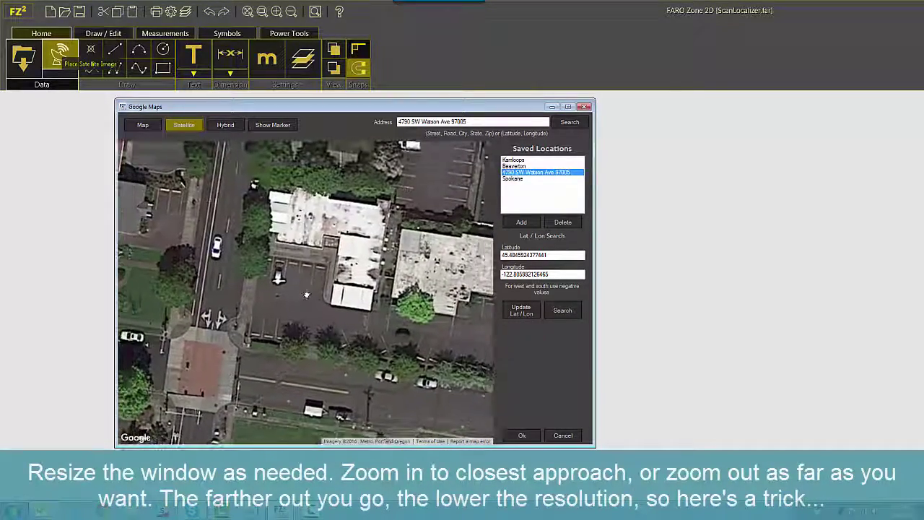
drag(296, 264, 295, 278)
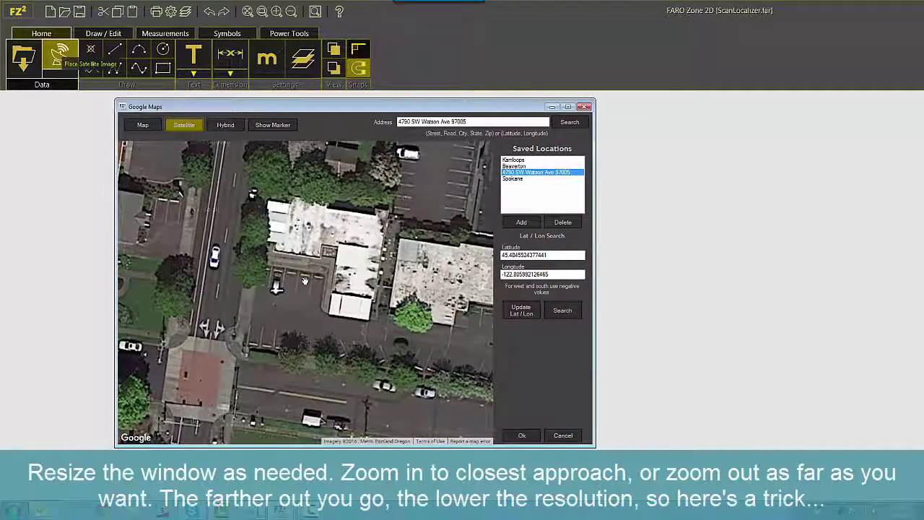
scroll(304, 280, down, 4)
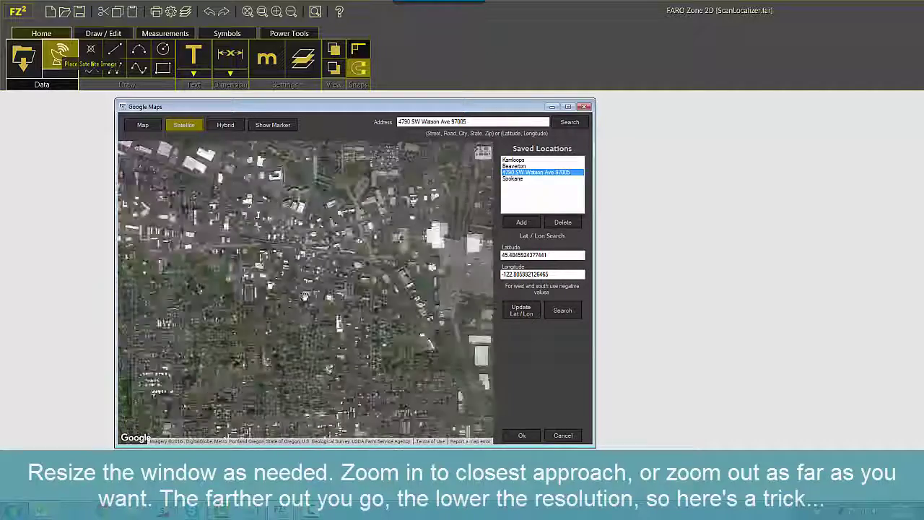
scroll(304, 287, up, 5)
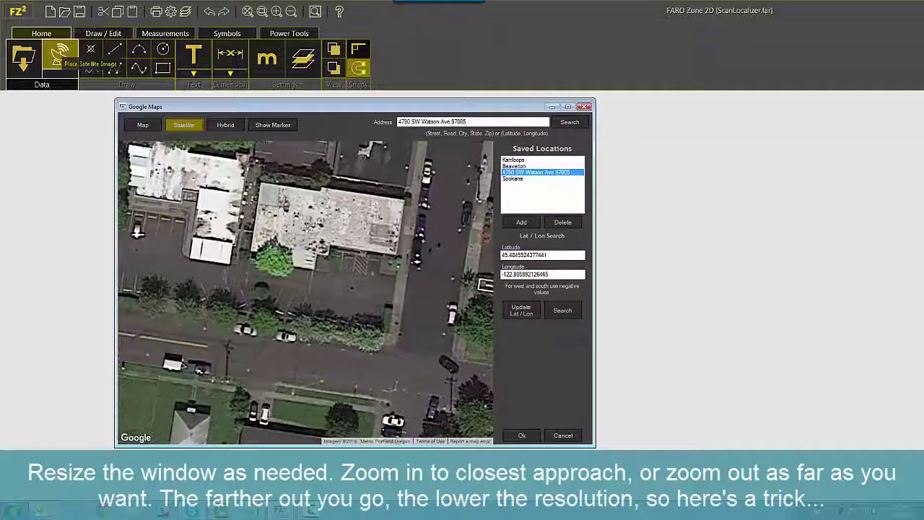
Step: Frame the intersection and the white-roofed buildings at closest zoom and insert this satellite map into the drawing
drag(205, 268, 234, 260)
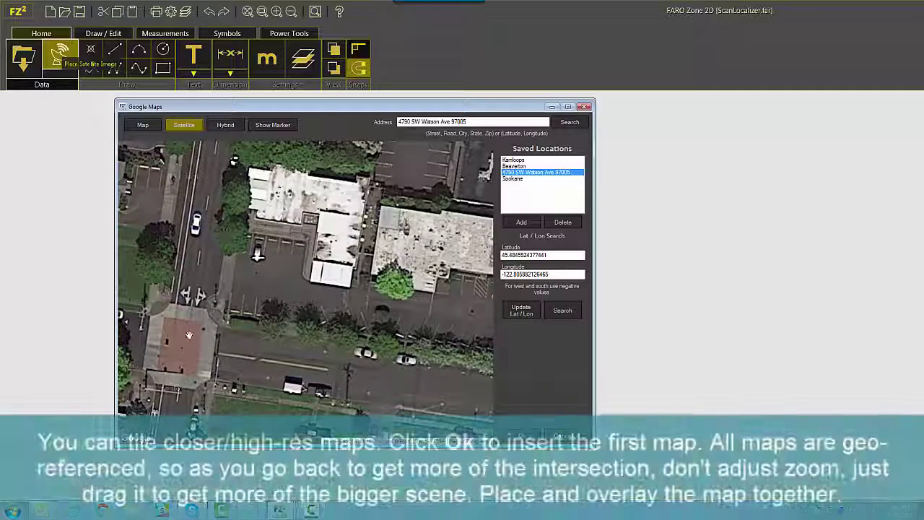
drag(326, 195, 323, 201)
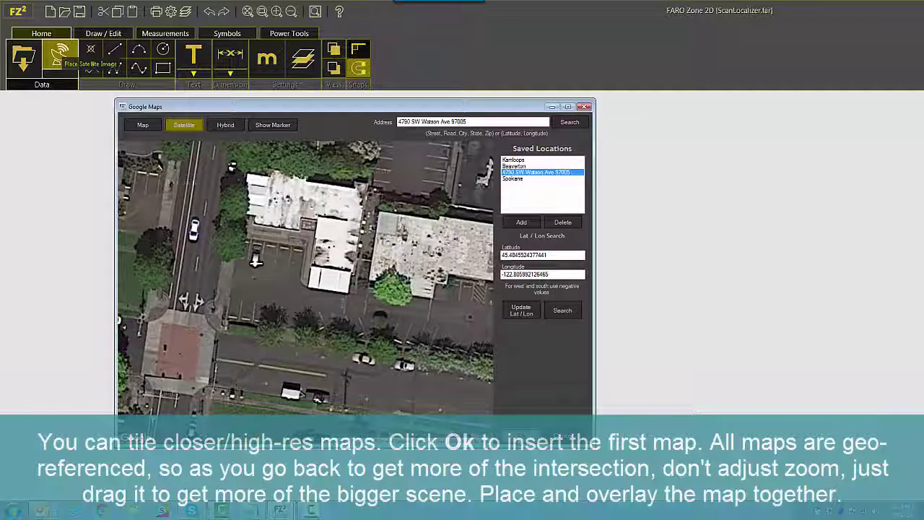
click(516, 436)
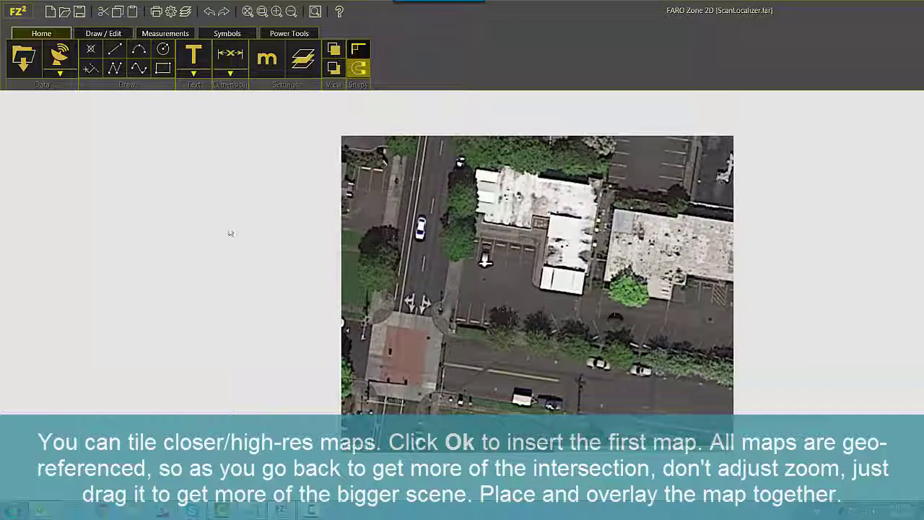
Step: Insert a second satellite map at the same zoom, shifted west to cover more of the intersection beside the first
click(59, 55)
drag(91, 217, 302, 232)
click(420, 284)
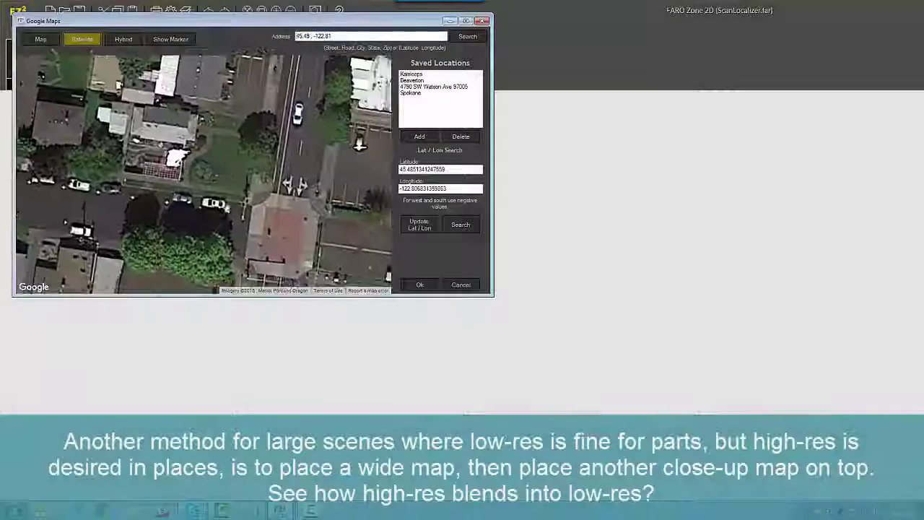
Step: Insert a wide satellite map covering several blocks around the intersection
scroll(204, 175, down, 2)
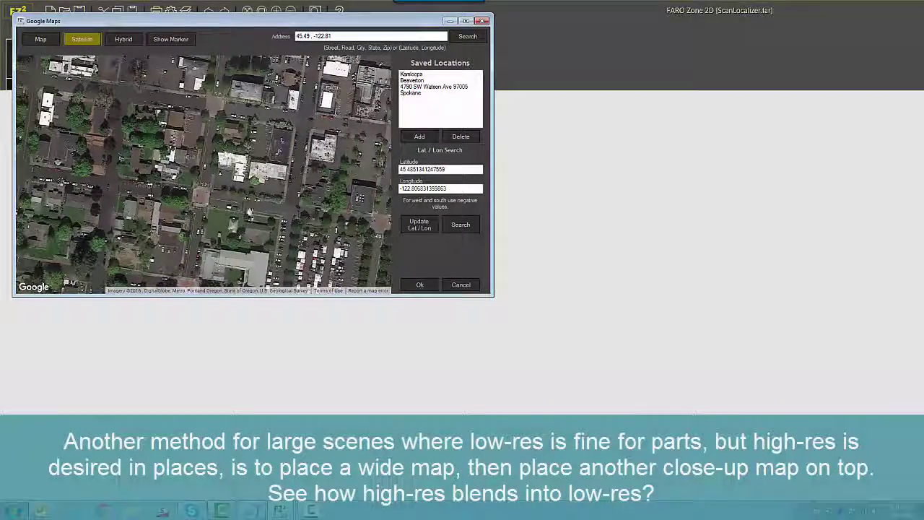
click(420, 284)
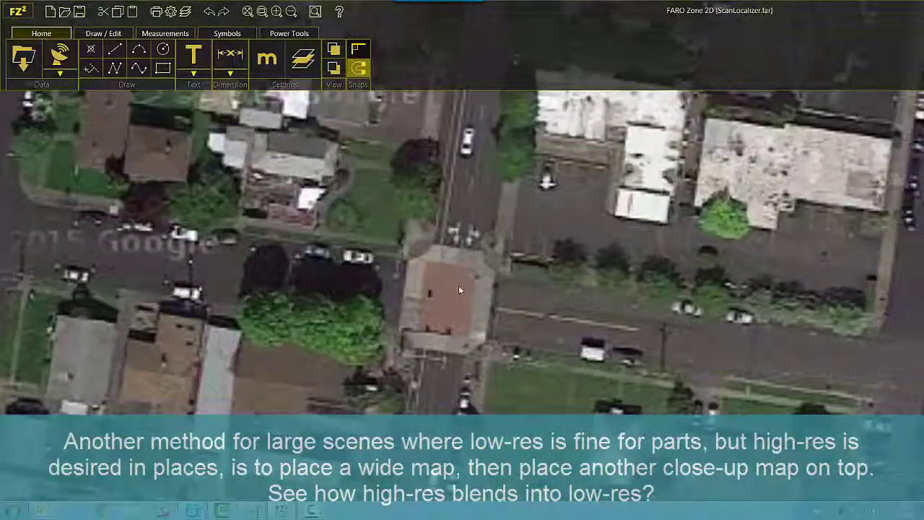
scroll(422, 266, down, 3)
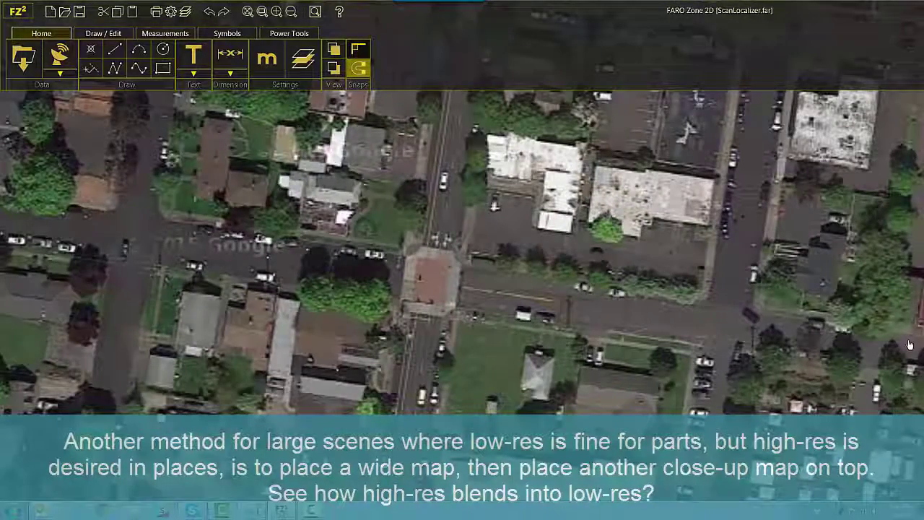
Step: Overlay a close-up satellite map of the intersection on the wide map and examine how the two blend
click(59, 53)
scroll(216, 180, up, 3)
click(426, 297)
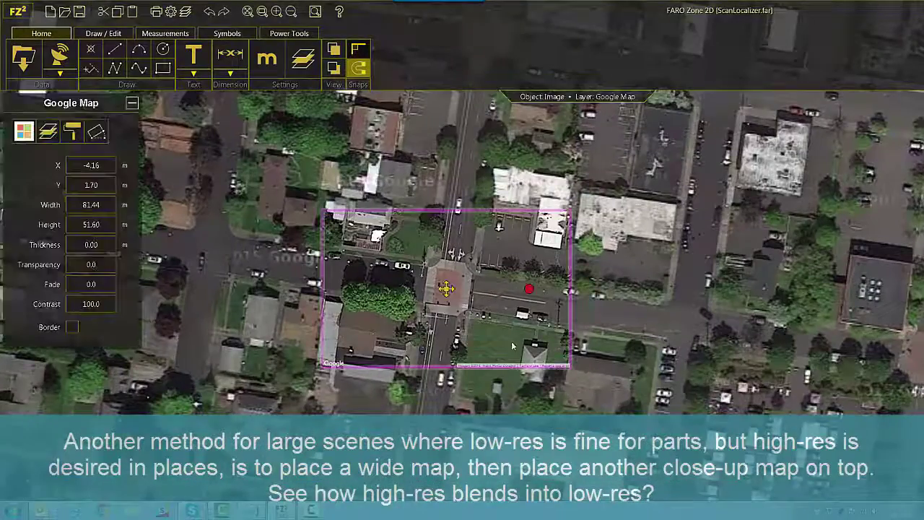
scroll(549, 312, up, 3)
key(Escape)
scroll(444, 313, up, 3)
scroll(444, 312, down, 4)
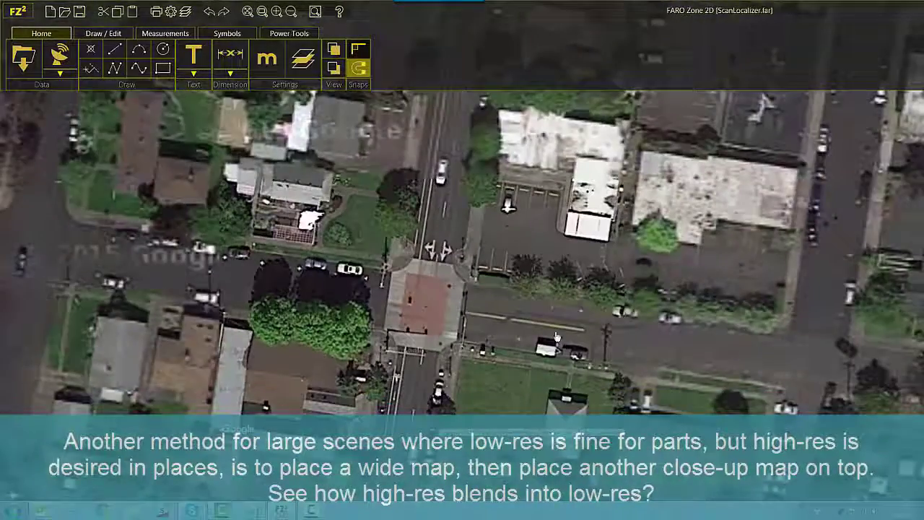
scroll(696, 325, up, 5)
scroll(690, 344, down, 5)
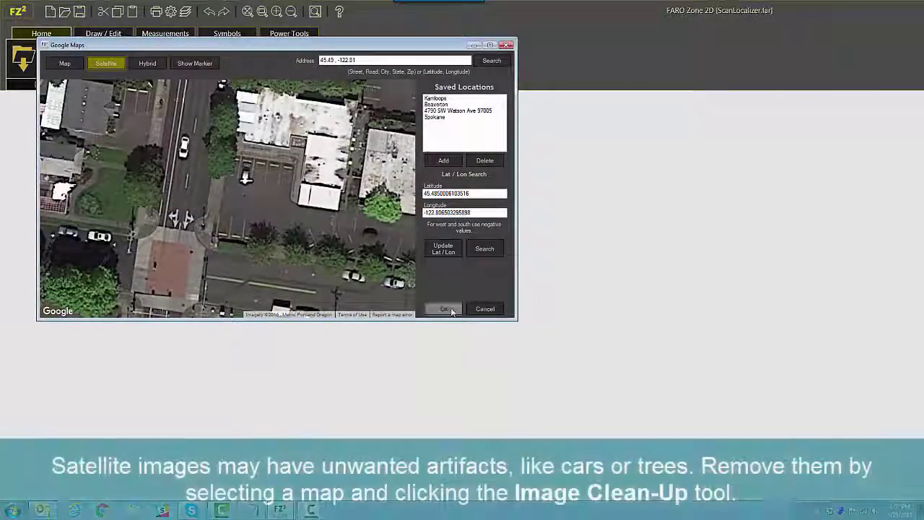
Step: Insert a close-up satellite map of the intersection and parking lot and open it for image clean-up
click(441, 308)
click(412, 258)
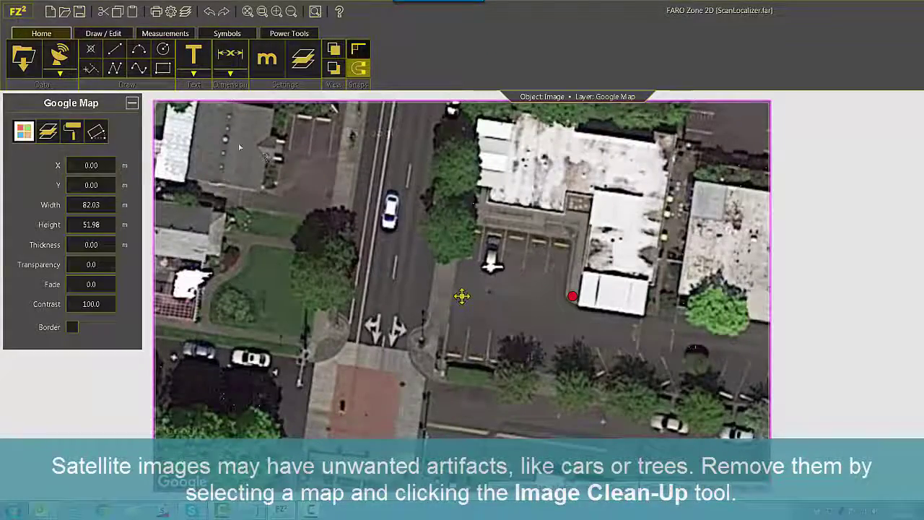
click(72, 131)
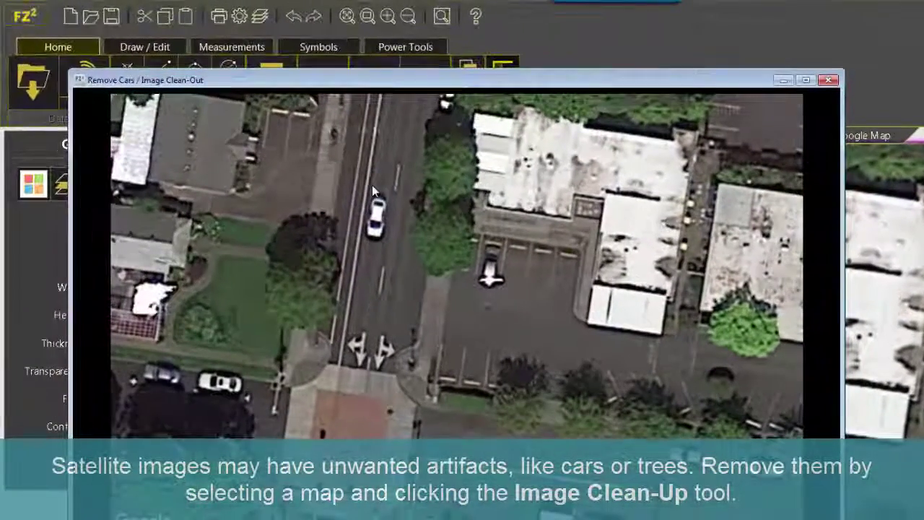
Step: Remove the white car on the road and the car parked in the lot by outlining them in Free mode
drag(268, 135, 283, 176)
drag(392, 239, 382, 212)
scroll(384, 201, up, 5)
scroll(388, 185, down, 1)
scroll(539, 277, up, 3)
right_drag(539, 278, 367, 259)
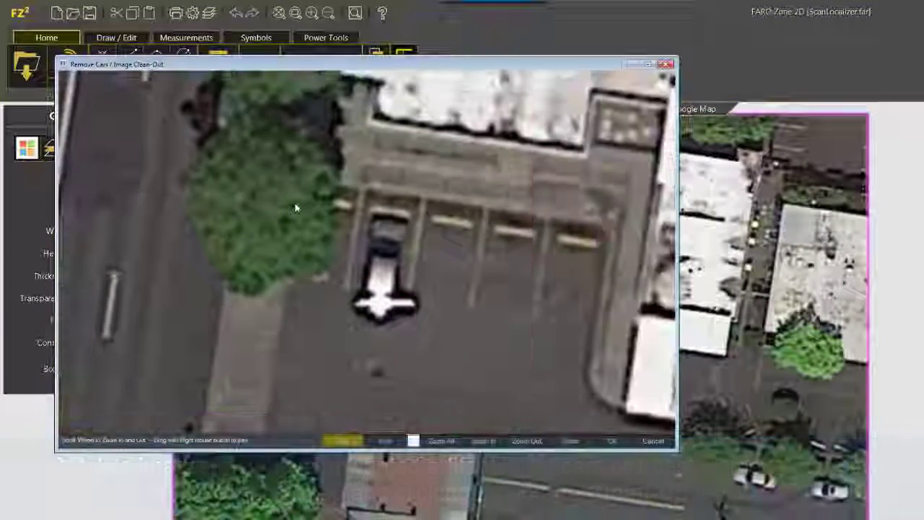
drag(362, 216, 363, 242)
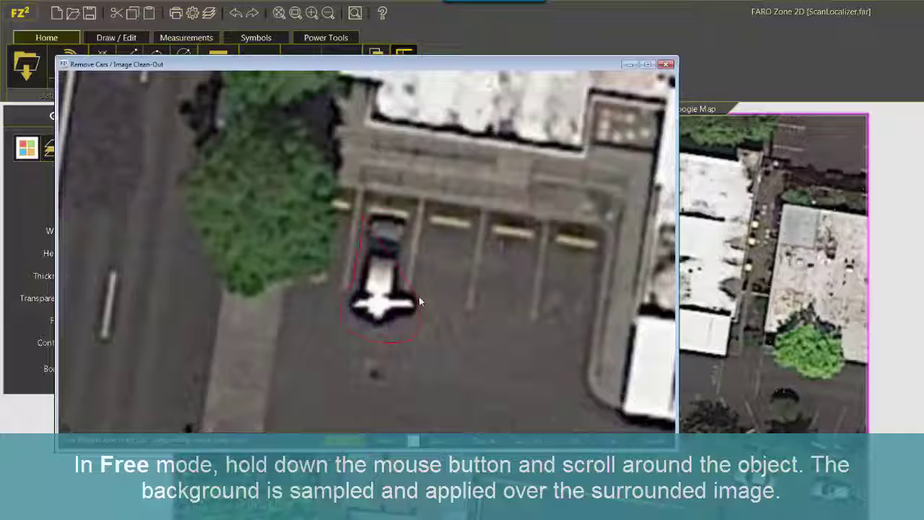
drag(408, 230, 412, 217)
Step: Remove another unwanted object southwest of the parking lot with a freehand outline
scroll(401, 356, down, 3)
right_drag(401, 357, 499, 272)
right_drag(290, 429, 379, 294)
drag(350, 288, 382, 262)
Step: Fill the western part of the large building's roof with white by tracing it in Poly mode, and undo the fill
scroll(417, 293, down, 2)
right_drag(417, 293, 171, 384)
right_drag(301, 175, 276, 297)
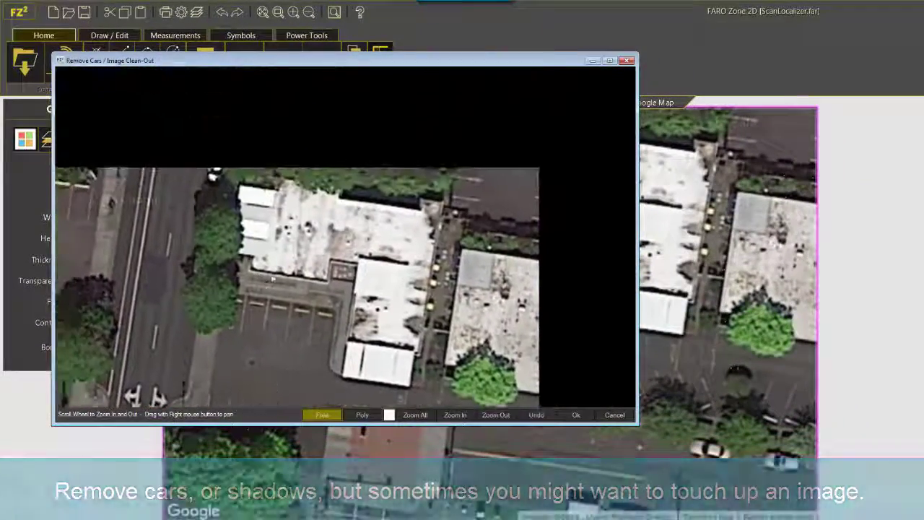
scroll(257, 281, up, 3)
click(361, 415)
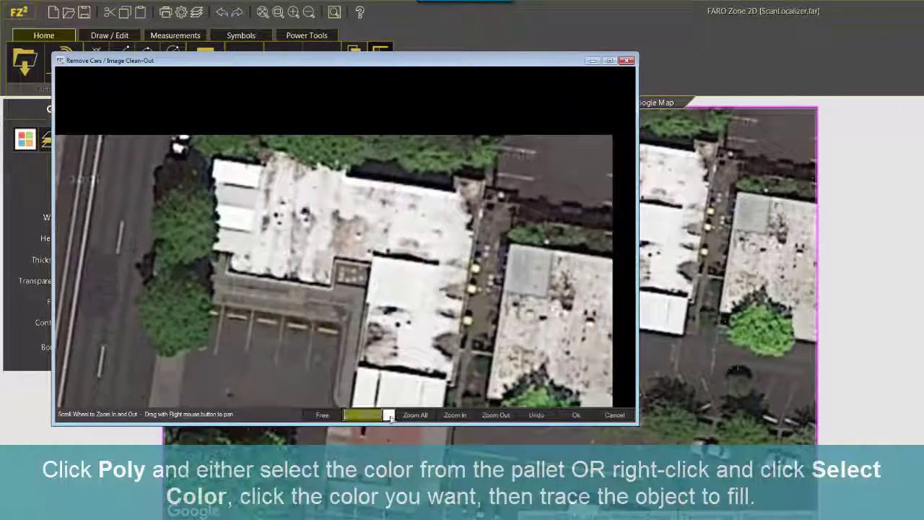
click(388, 416)
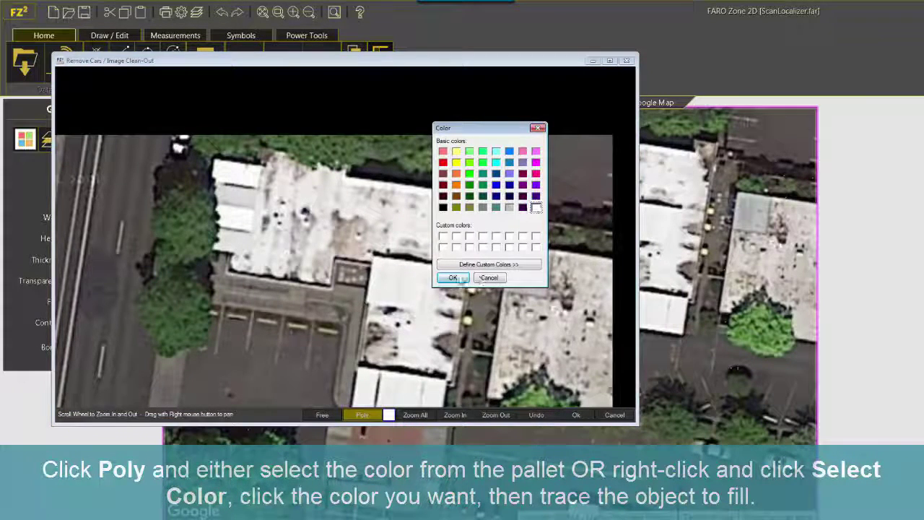
click(462, 280)
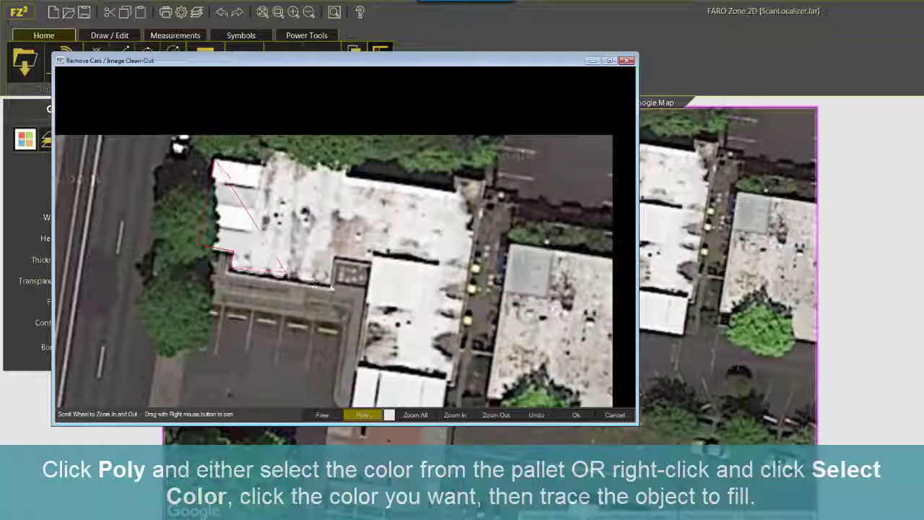
double_click(333, 259)
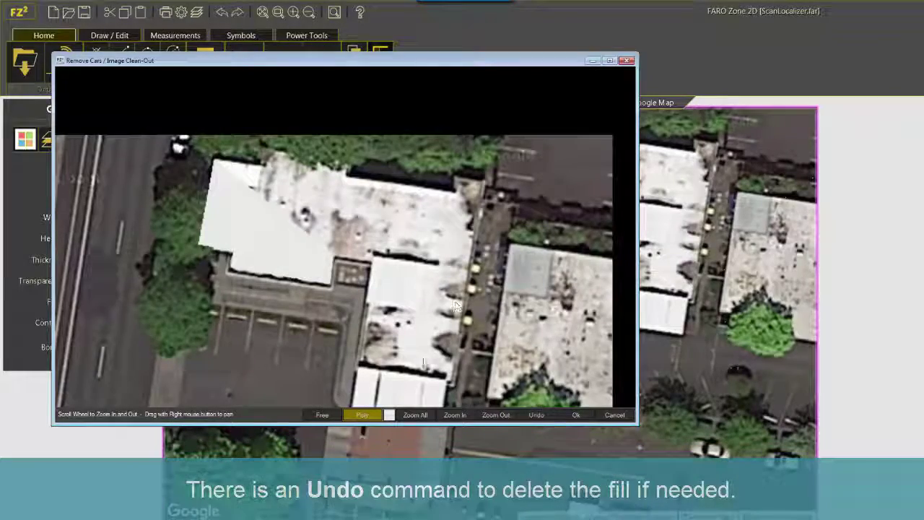
click(537, 415)
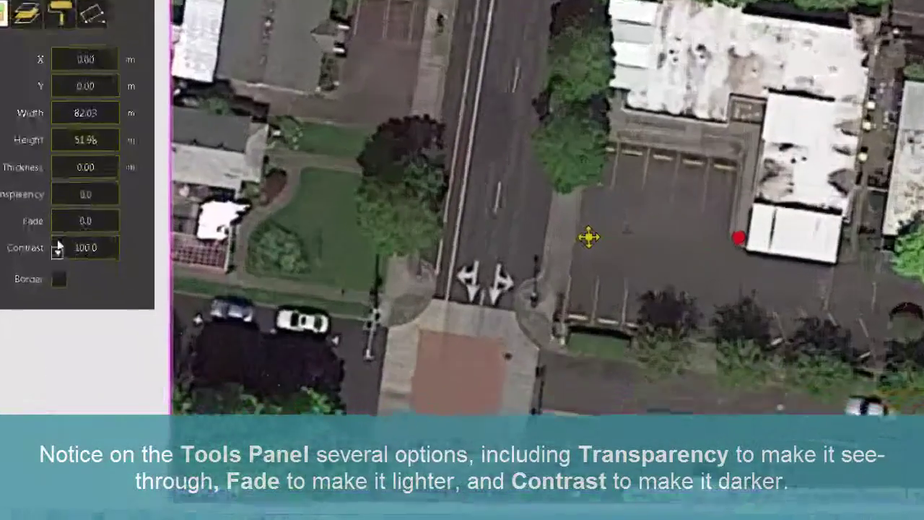
Step: Set the satellite map's Fade to 100 and its Contrast to 80
click(58, 215)
click(58, 215)
click(58, 215)
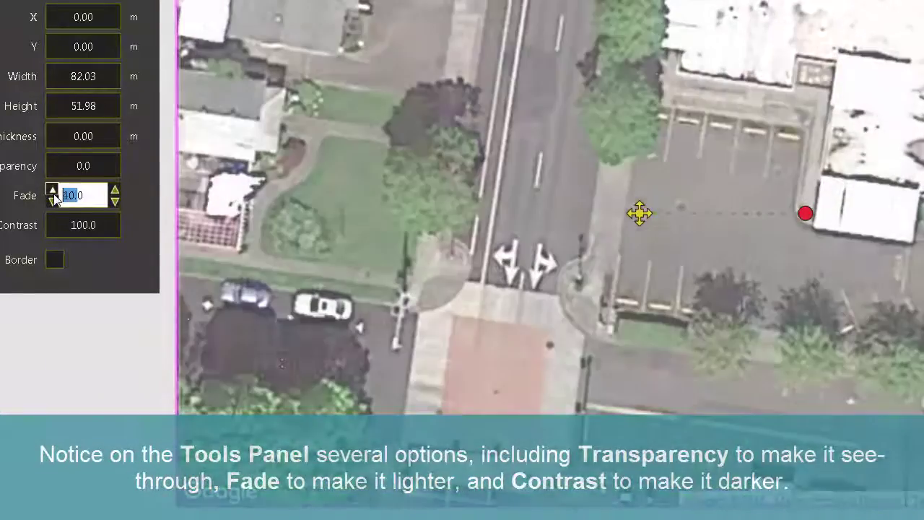
click(58, 215)
click(59, 215)
click(59, 215)
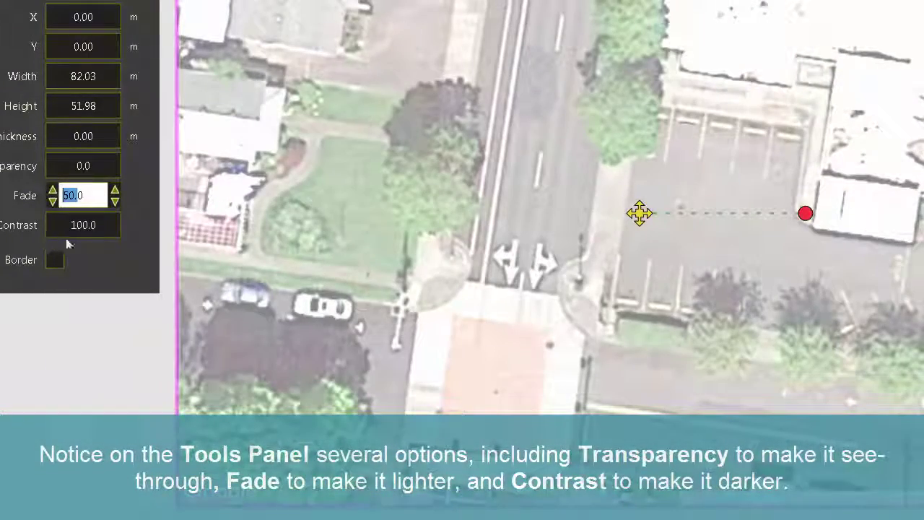
click(53, 191)
click(53, 191)
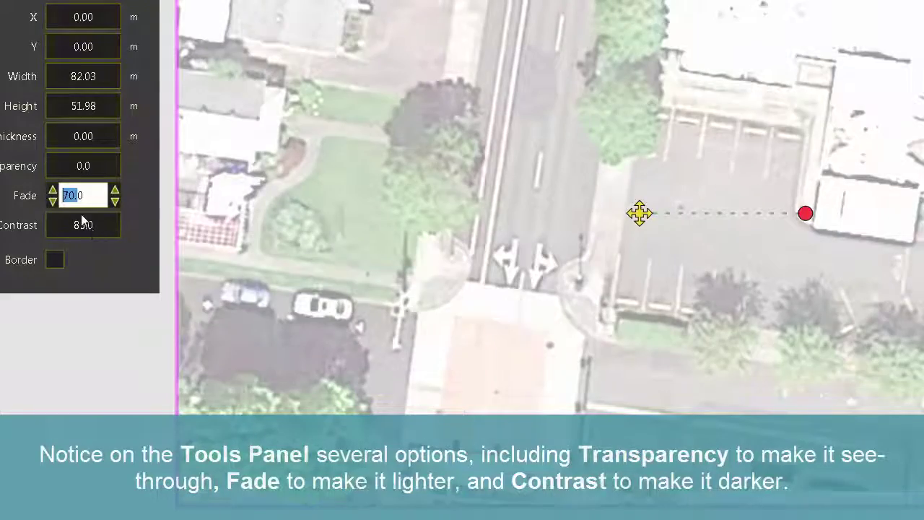
click(51, 191)
click(52, 191)
click(874, 29)
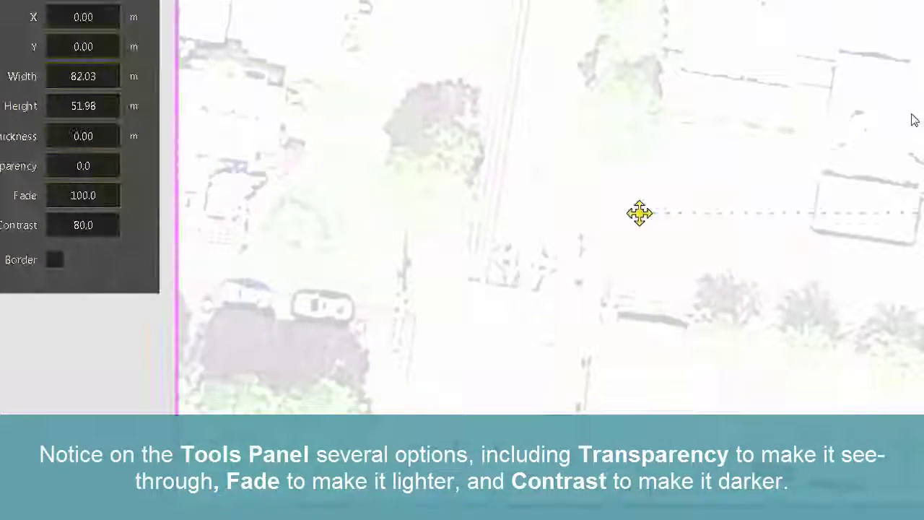
click(50, 218)
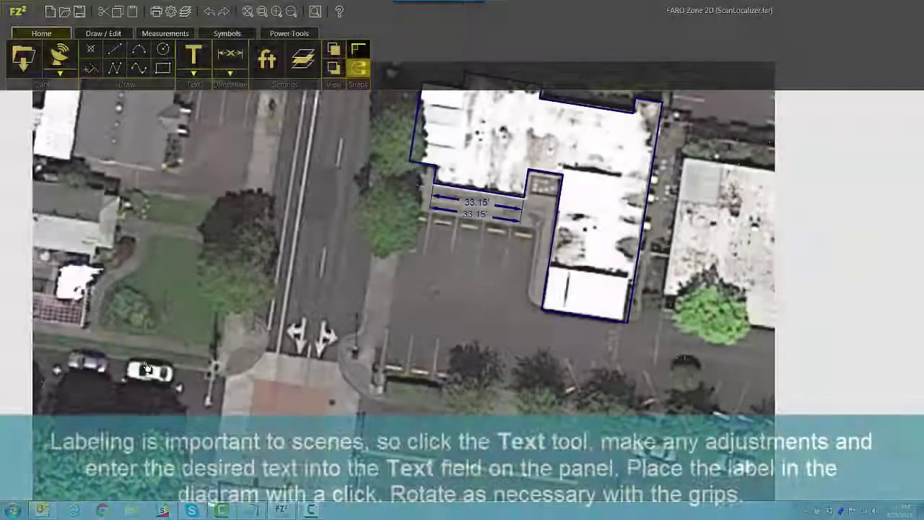
Step: Place a 5.47 ft high text label reading "Watson Ave." on the road and rotate it to about 81.4 degrees
click(189, 58)
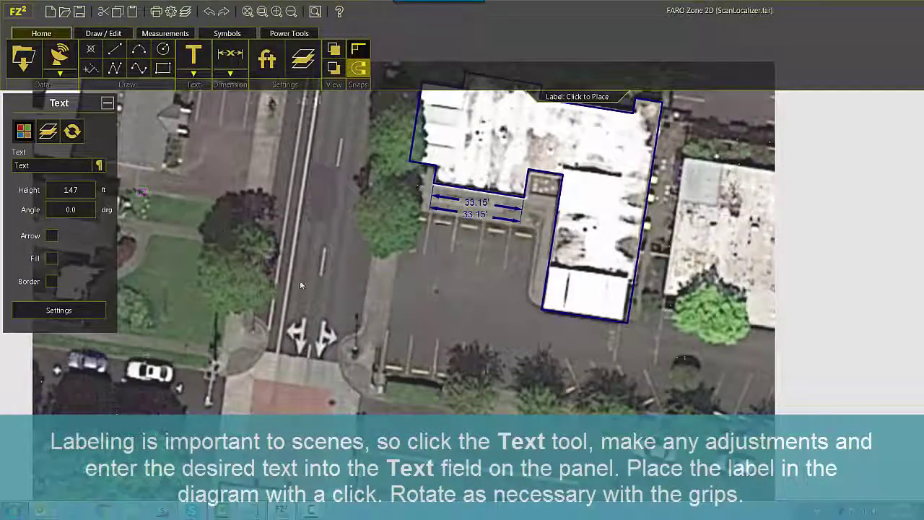
click(42, 166)
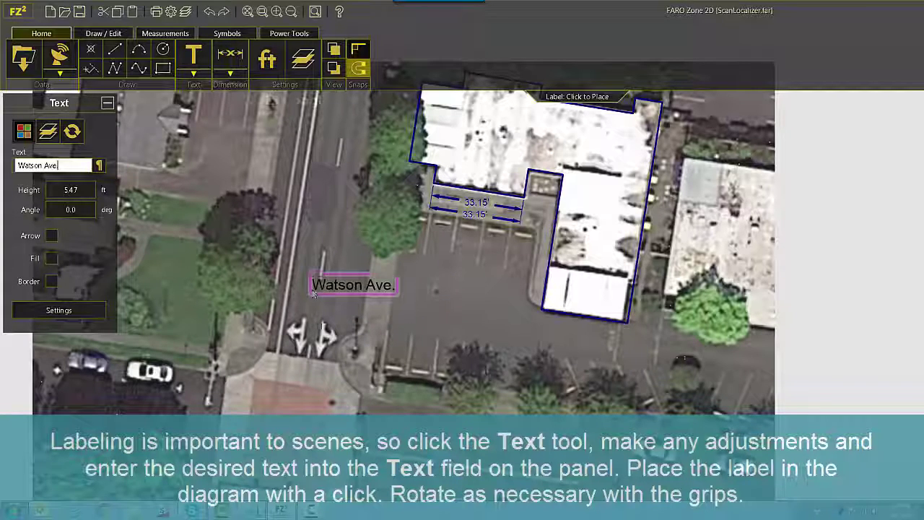
click(304, 286)
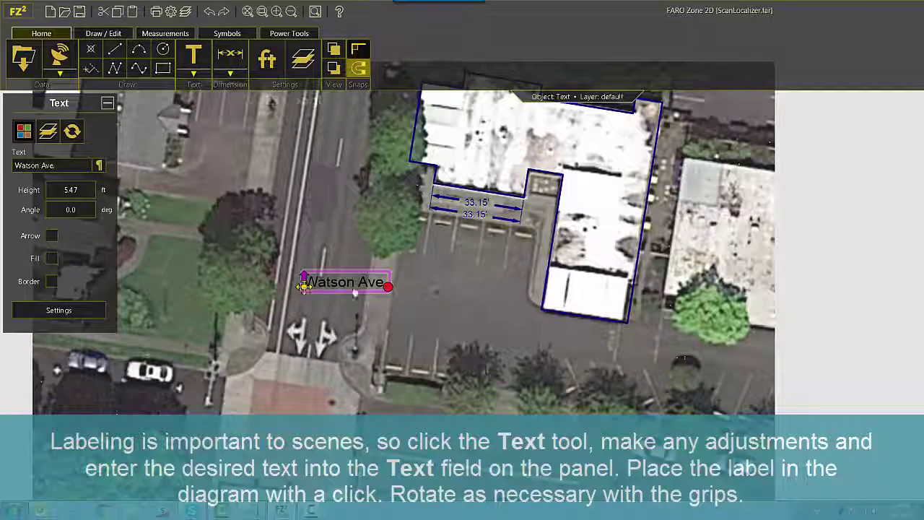
drag(389, 281, 331, 190)
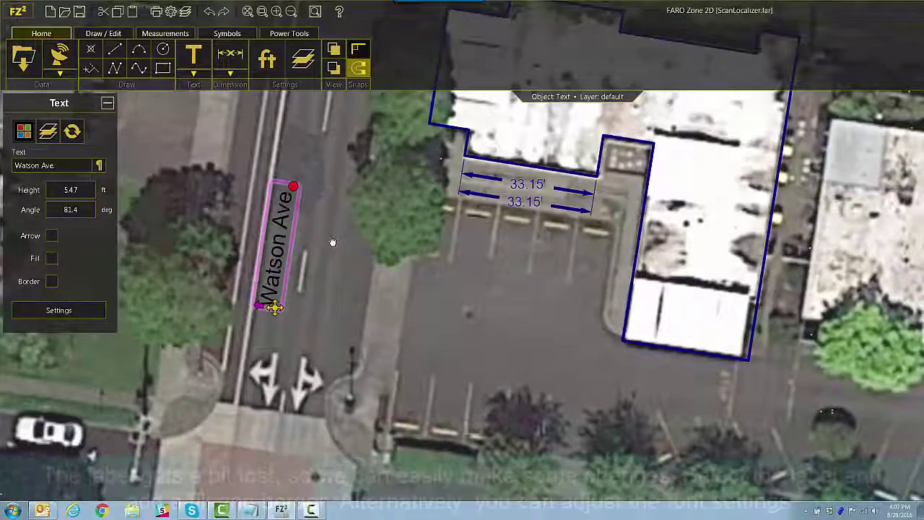
Step: Give the "Watson Ave." street label a white fill and a rounded border
click(306, 251)
click(279, 256)
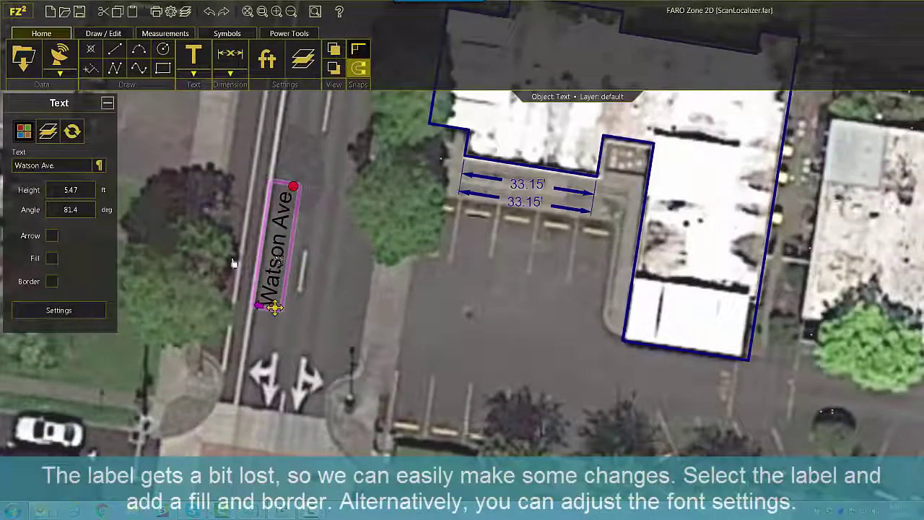
click(48, 259)
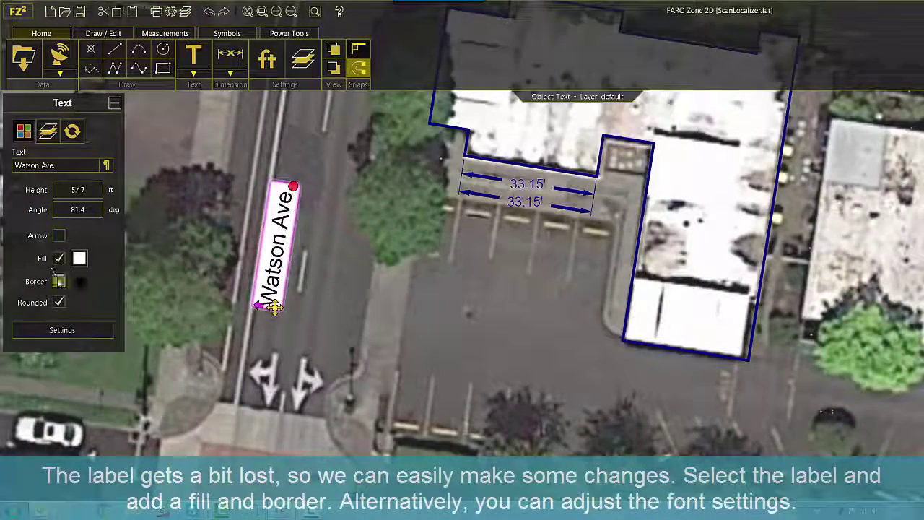
click(59, 280)
click(304, 263)
Step: Show a drop shadow on the "Watson Ave." label and change its text color to yellow
click(286, 215)
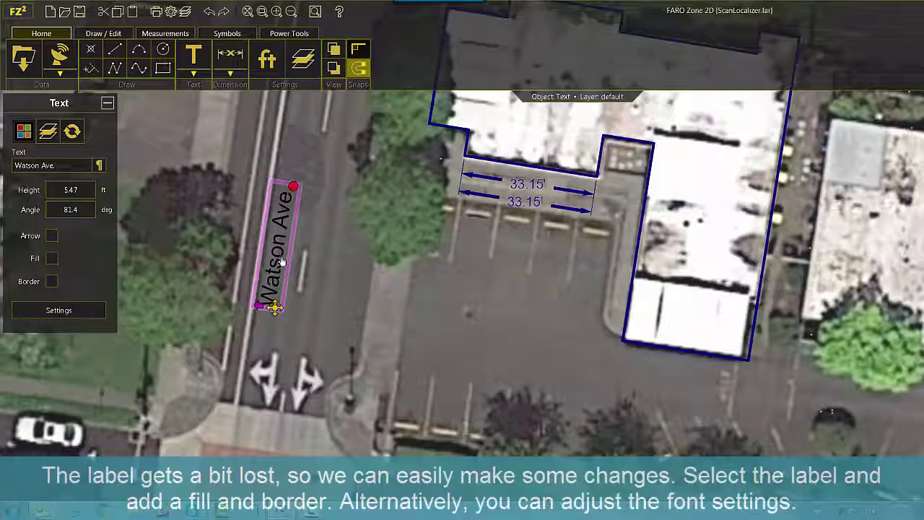
click(70, 310)
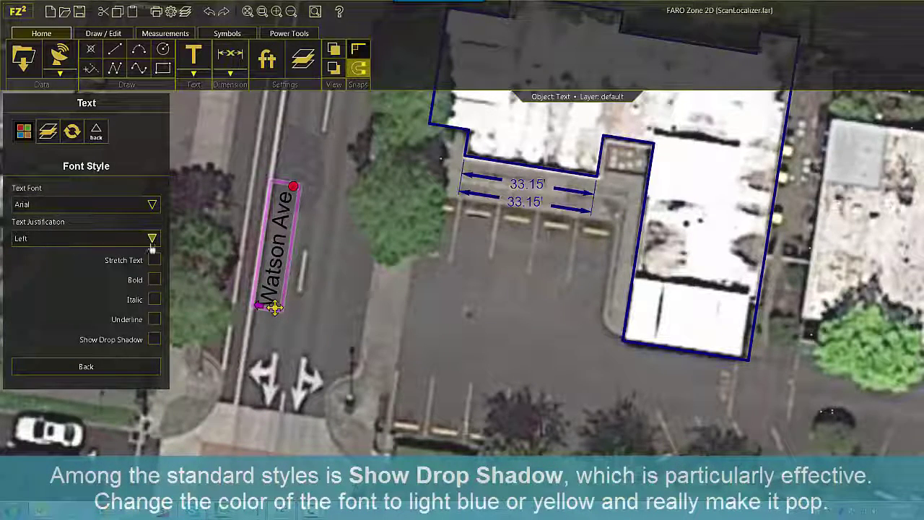
click(153, 339)
click(24, 131)
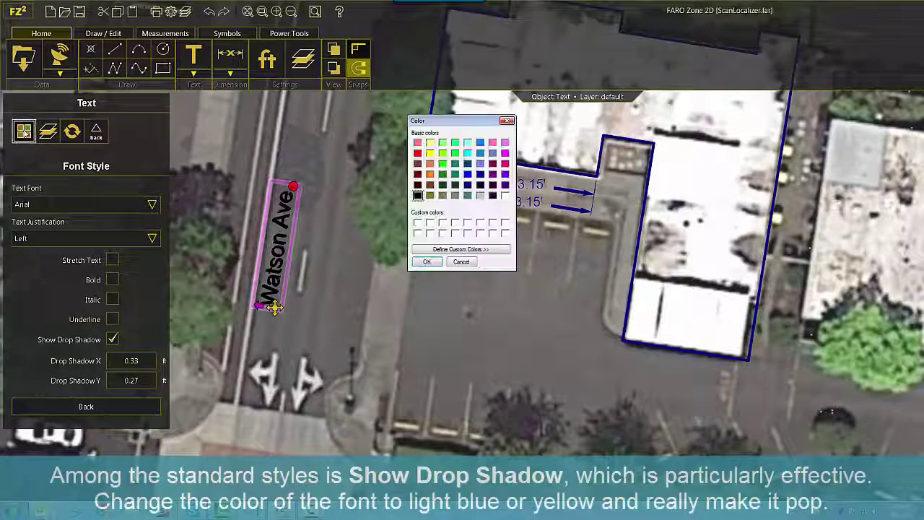
click(431, 154)
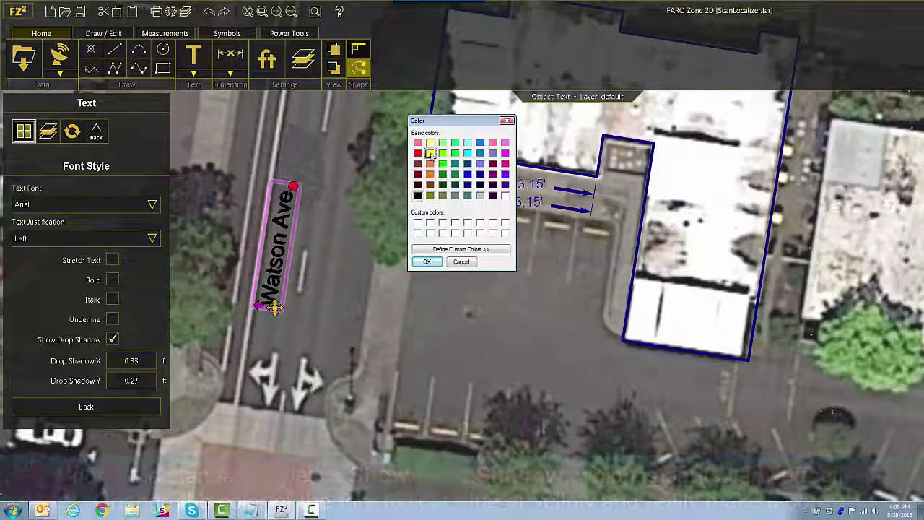
click(426, 261)
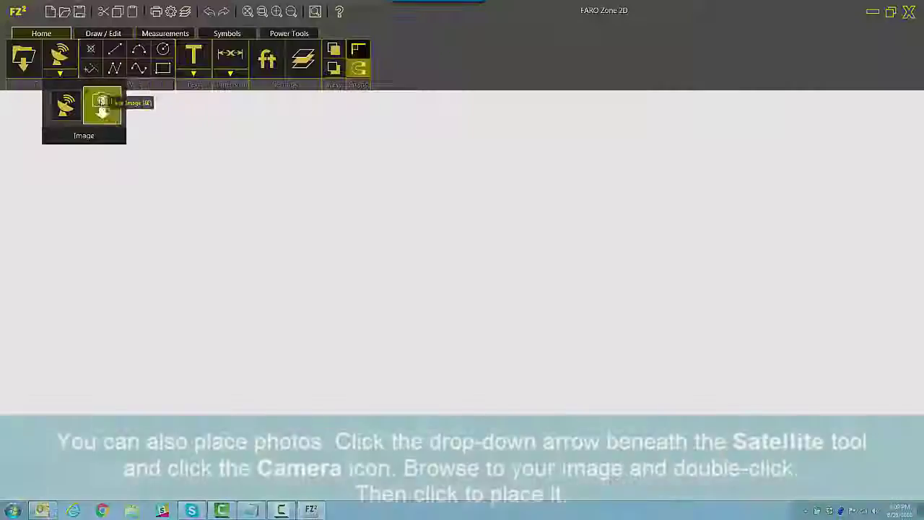
Step: Insert the floor plan image from file and place it in the empty drawing
click(102, 103)
double_click(392, 271)
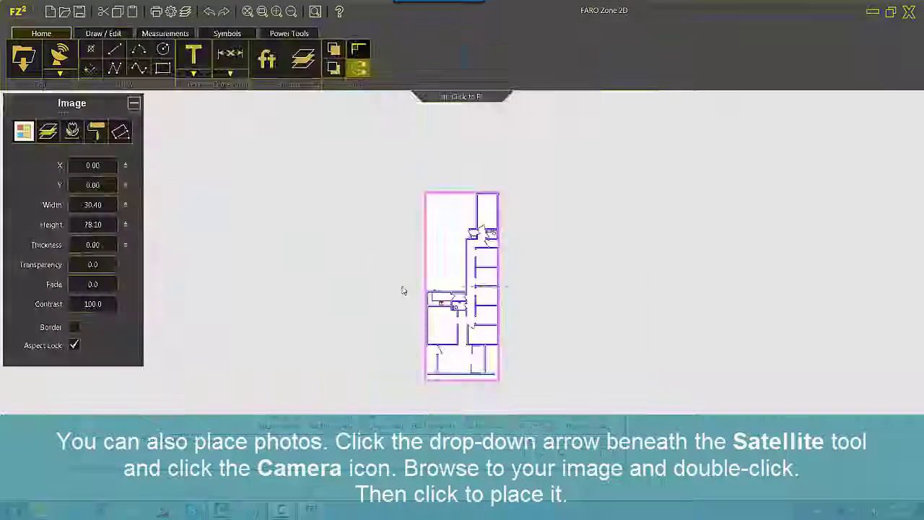
click(423, 272)
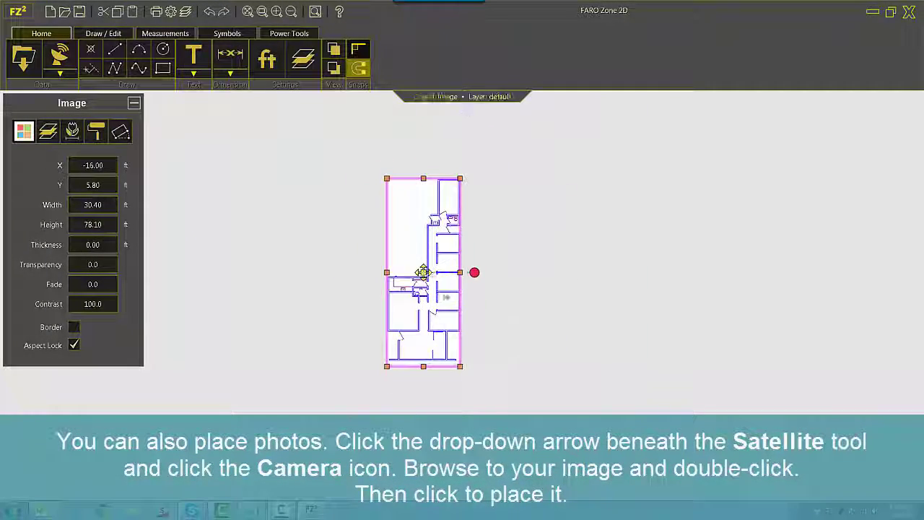
Step: Rotate the floor plan image clockwise and align it horizontally using two points along its long outer wall
scroll(440, 295, up, 2)
middle_drag(438, 298, 411, 323)
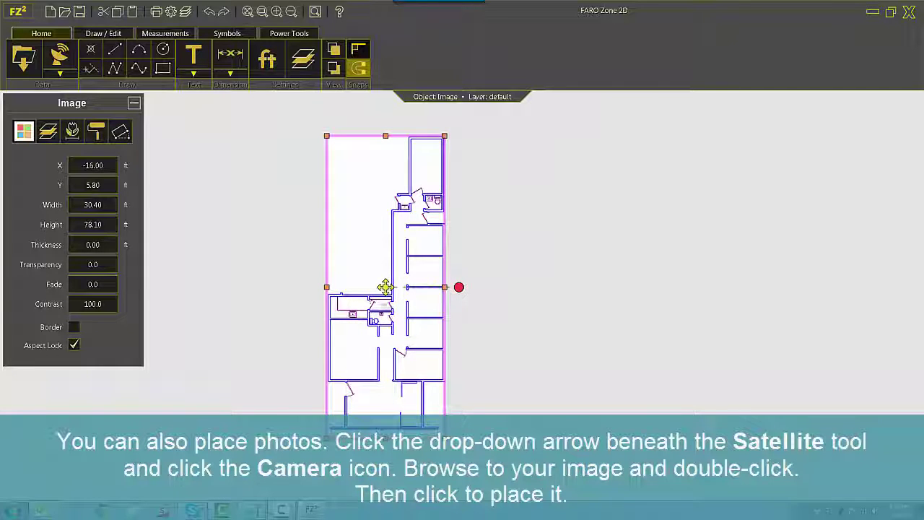
drag(459, 286, 491, 344)
scroll(401, 348, up, 3)
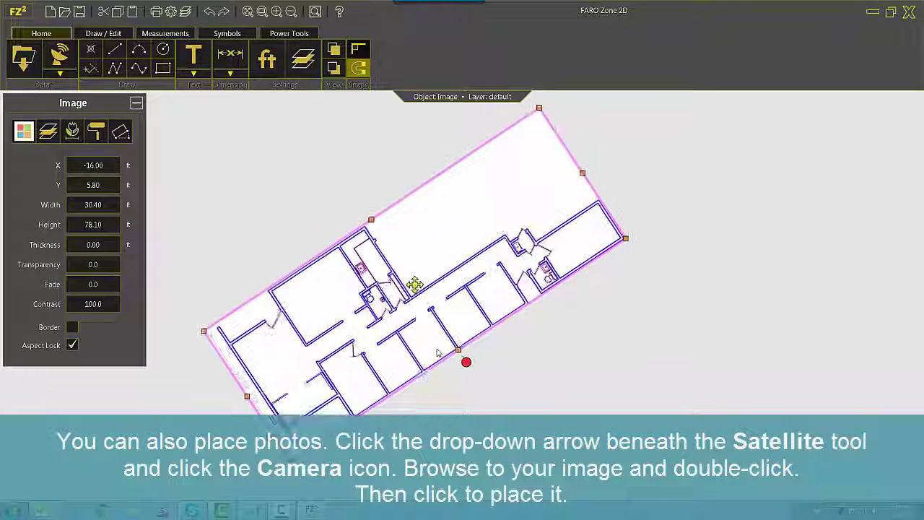
click(118, 133)
click(353, 420)
click(601, 254)
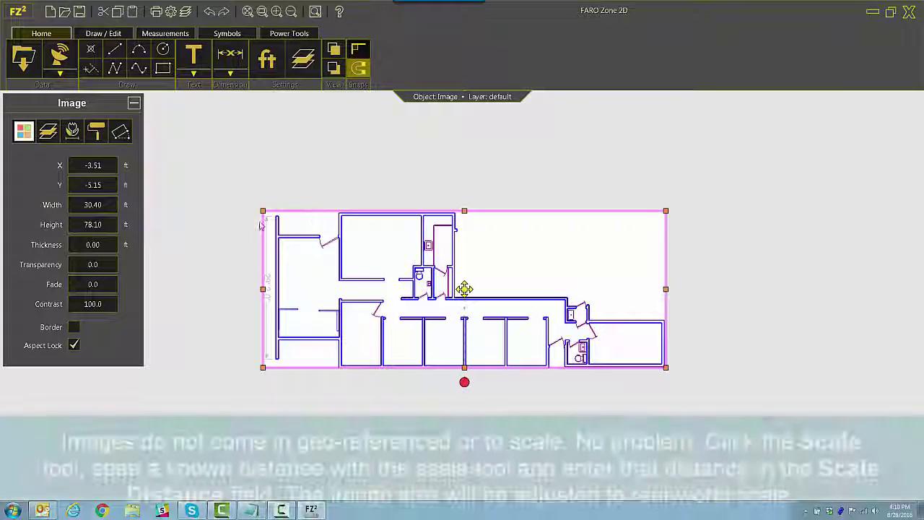
Step: Span the scale tool along the floor plan's west wall between the two inner partitions and scale the image to a distance of 15 ft
click(72, 131)
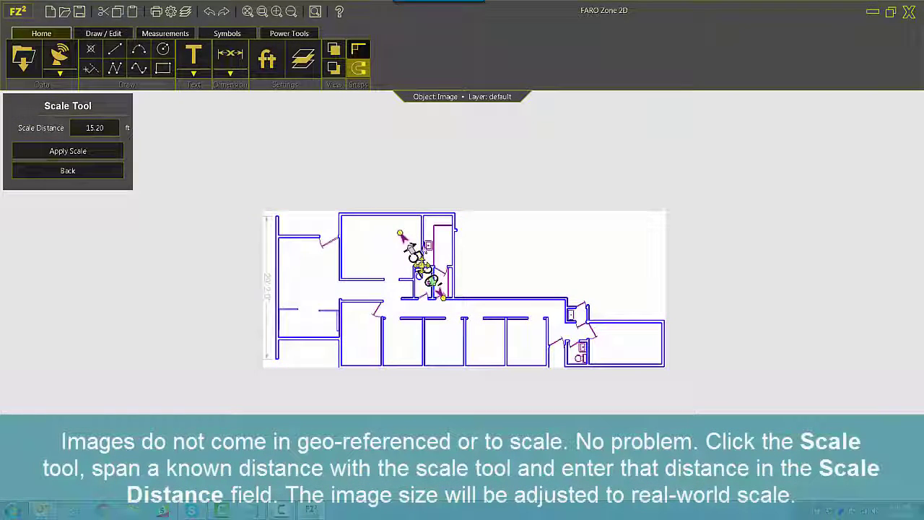
drag(401, 234, 280, 239)
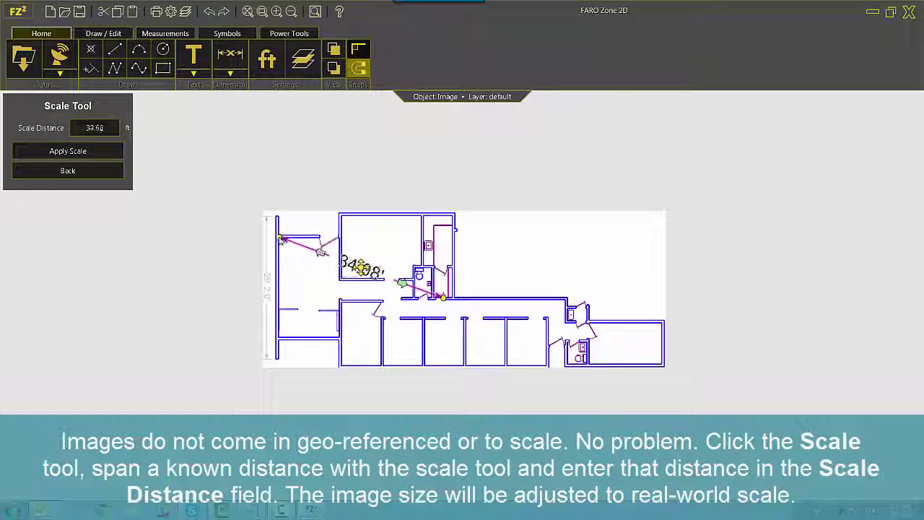
drag(436, 298, 275, 336)
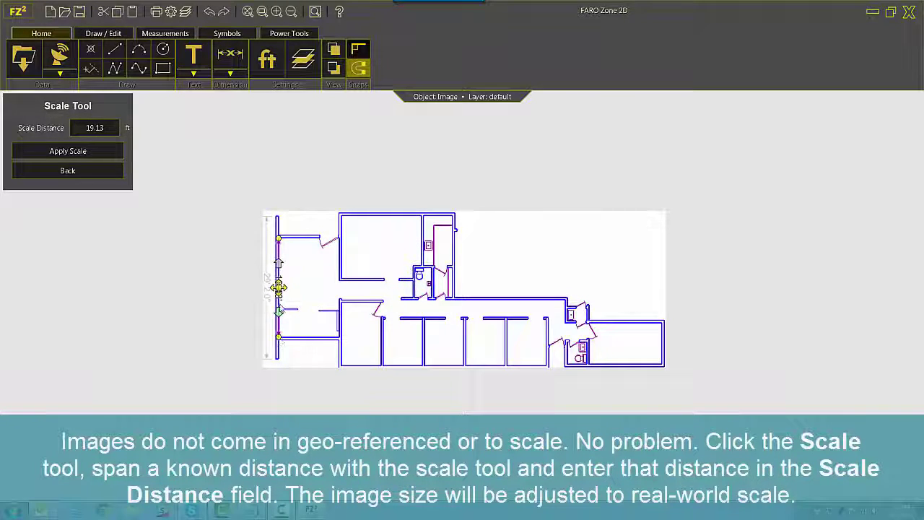
scroll(281, 310, up, 3)
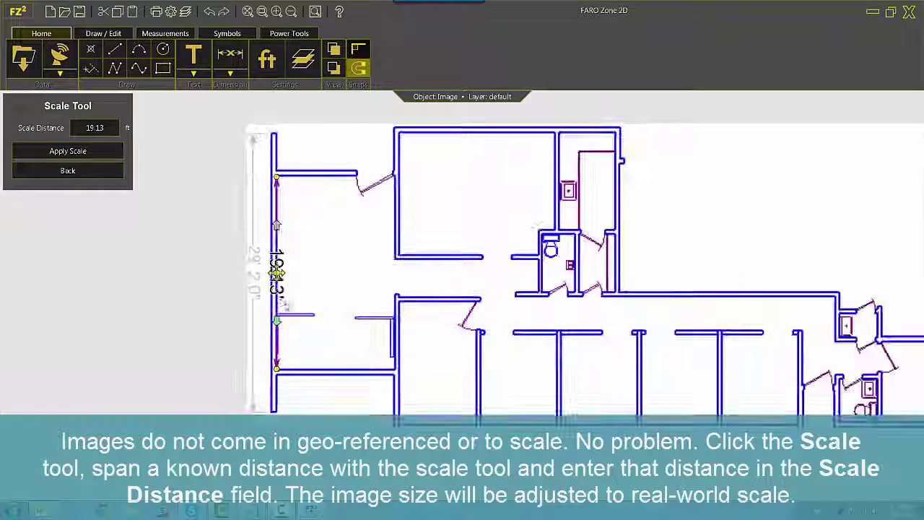
click(101, 130)
text(15)
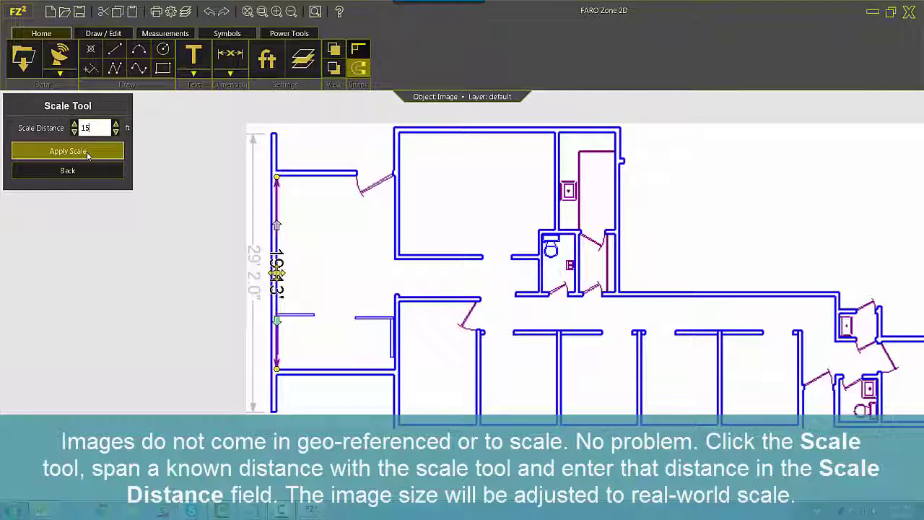
click(87, 152)
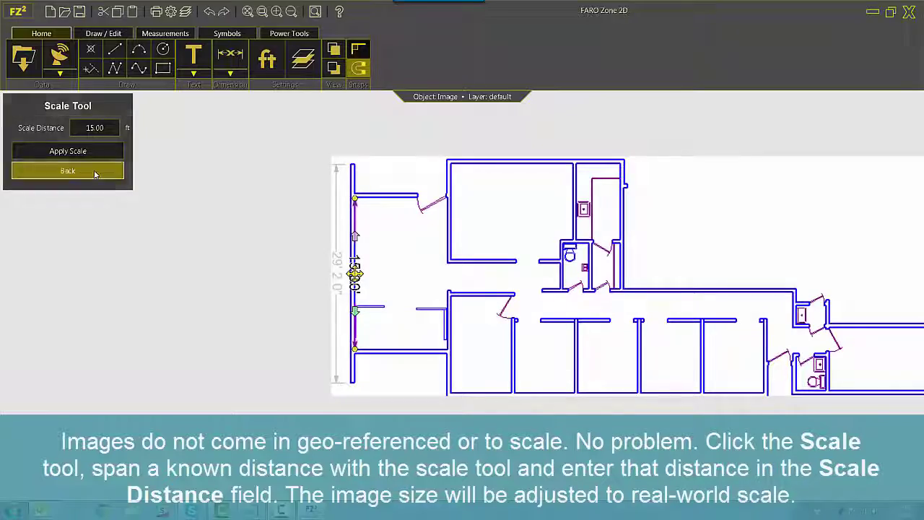
click(68, 171)
scroll(245, 288, down, 2)
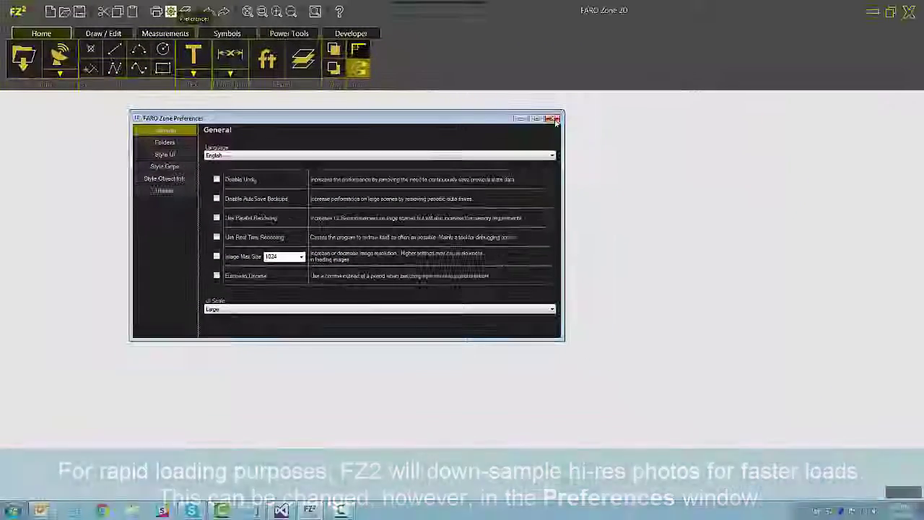
Step: Close the FARO Zone preferences
click(553, 119)
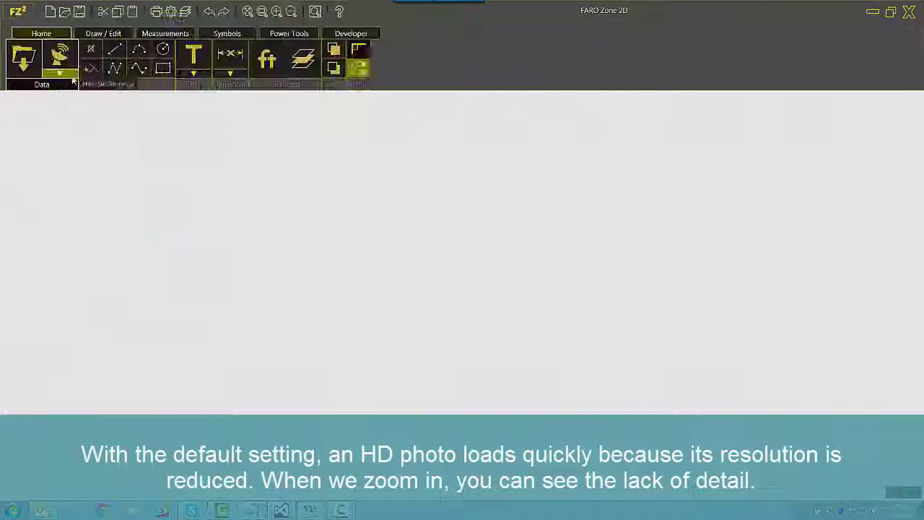
Step: Insert the aerial photo of the housing neighbourhood from file into the empty drawing
click(61, 72)
click(99, 103)
double_click(257, 253)
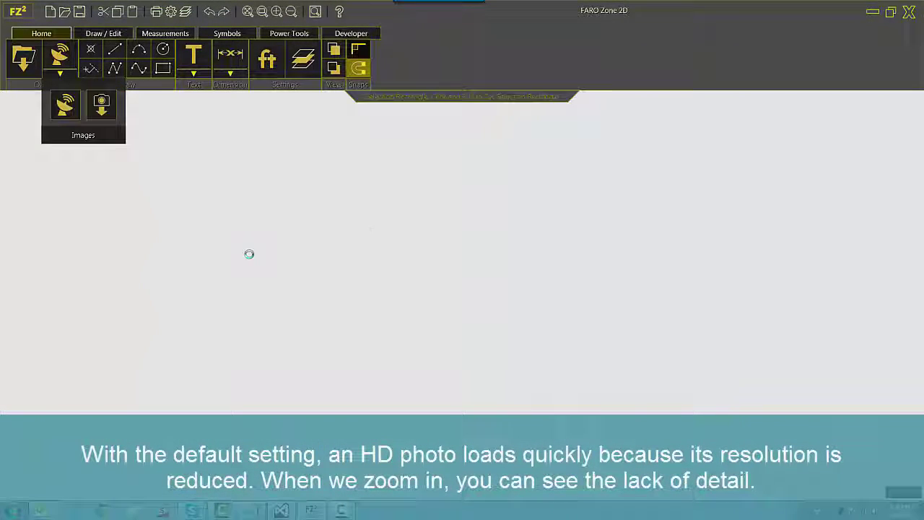
Step: Examine the image quality of the street, driveways and parked cars in the aerial photo close up
scroll(386, 297, up, 6)
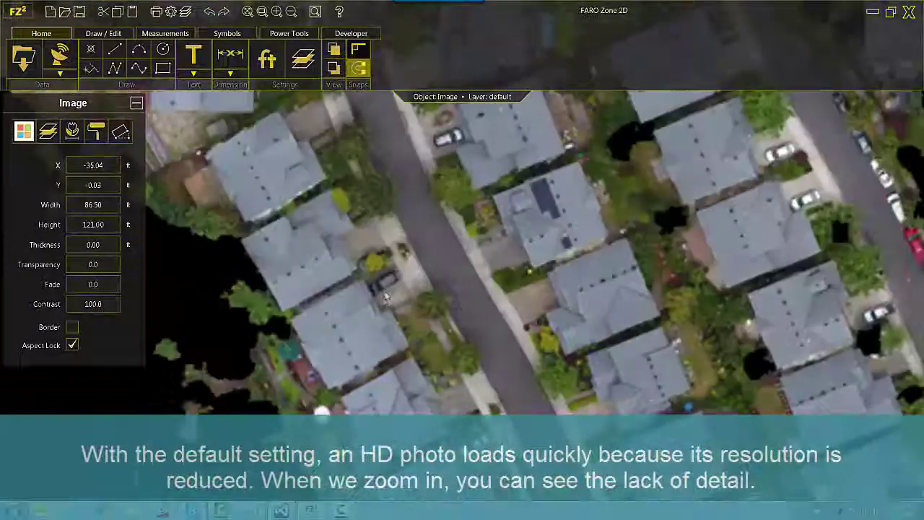
scroll(387, 298, up, 3)
middle_drag(387, 297, 316, 355)
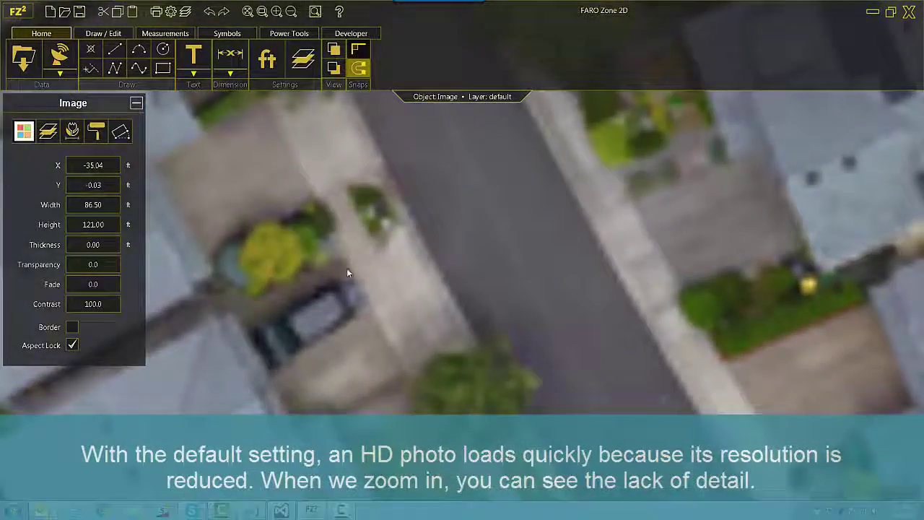
scroll(337, 265, down, 5)
scroll(287, 152, up, 5)
scroll(260, 250, down, 3)
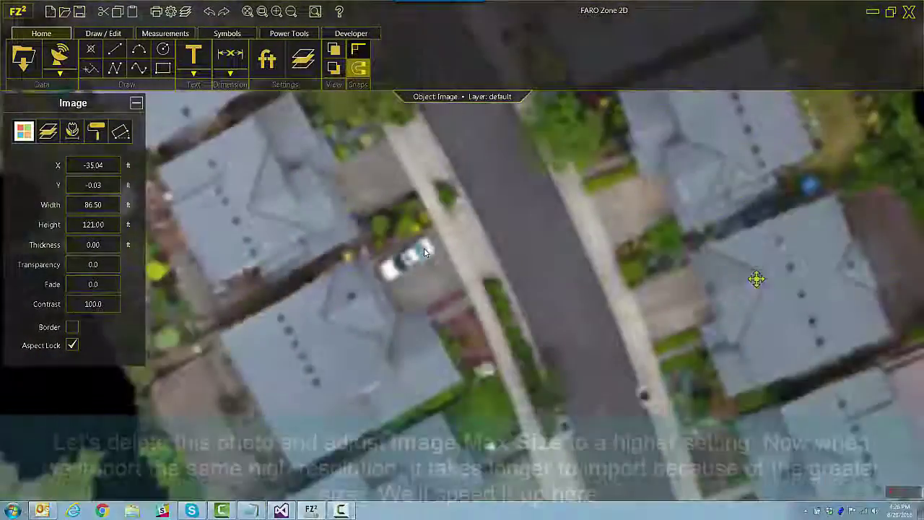
scroll(639, 192, down, 5)
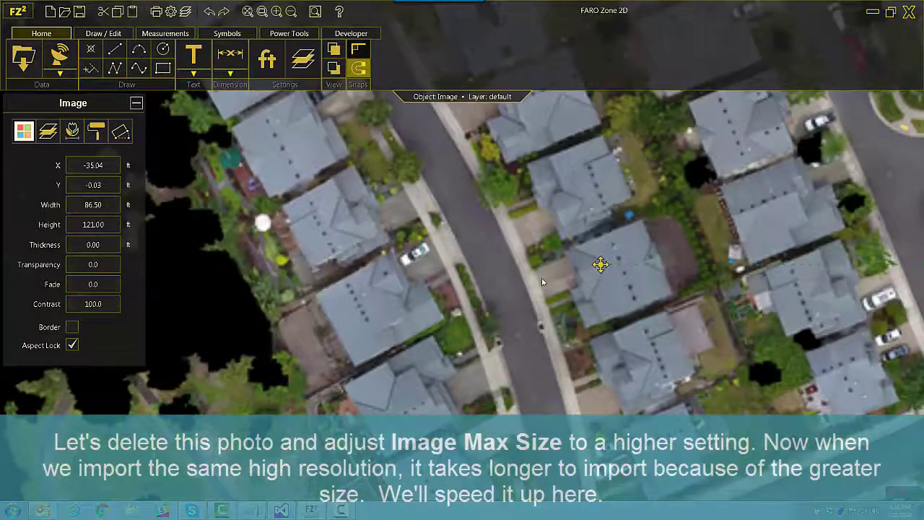
Step: Delete the aerial photo and set the Image Max Size preference to 8192
key(Delete)
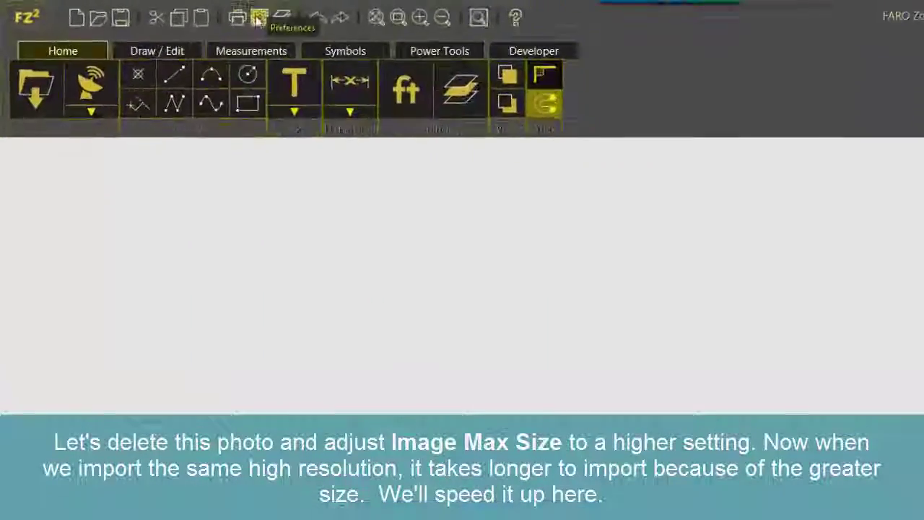
click(171, 12)
click(337, 293)
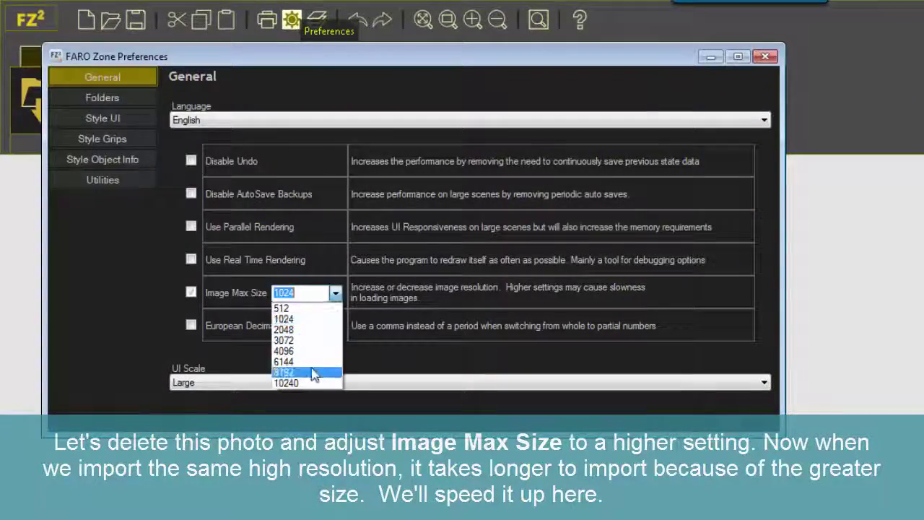
click(299, 373)
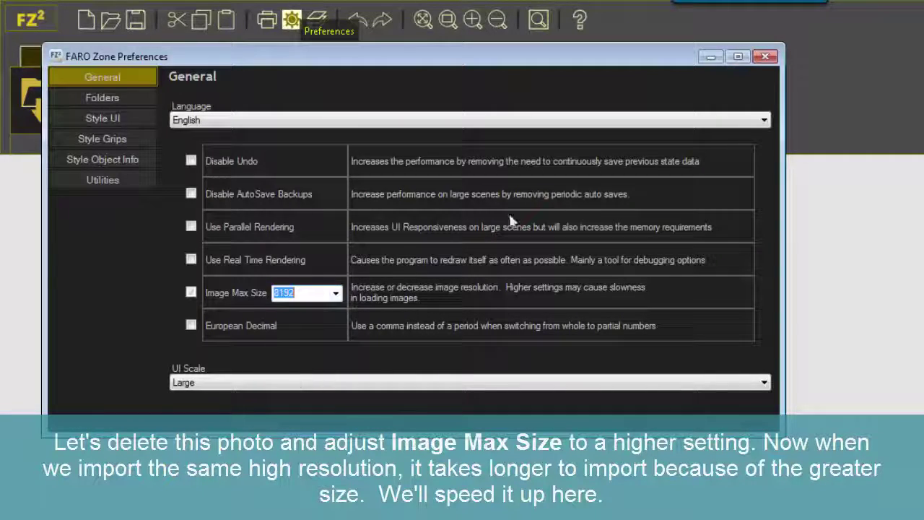
click(765, 56)
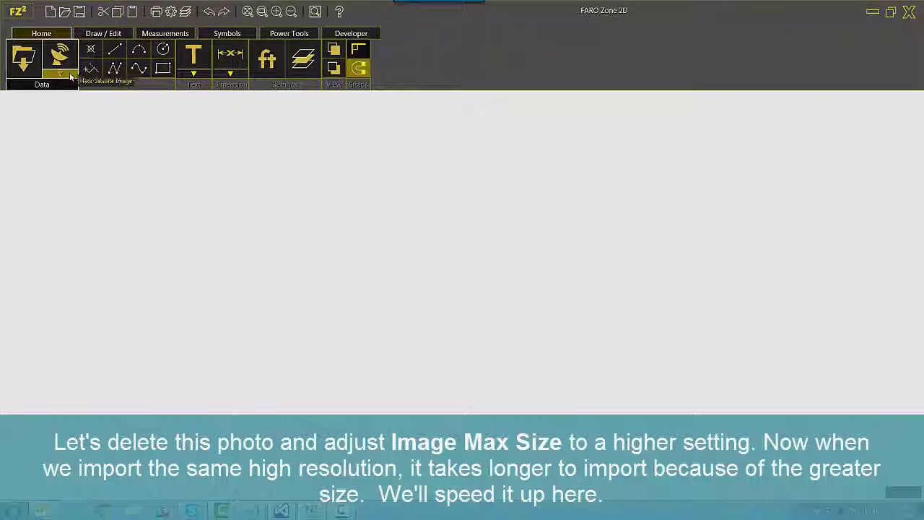
Step: Insert the same neighbourhood aerial photo from file again at the higher image resolution
click(70, 77)
click(101, 103)
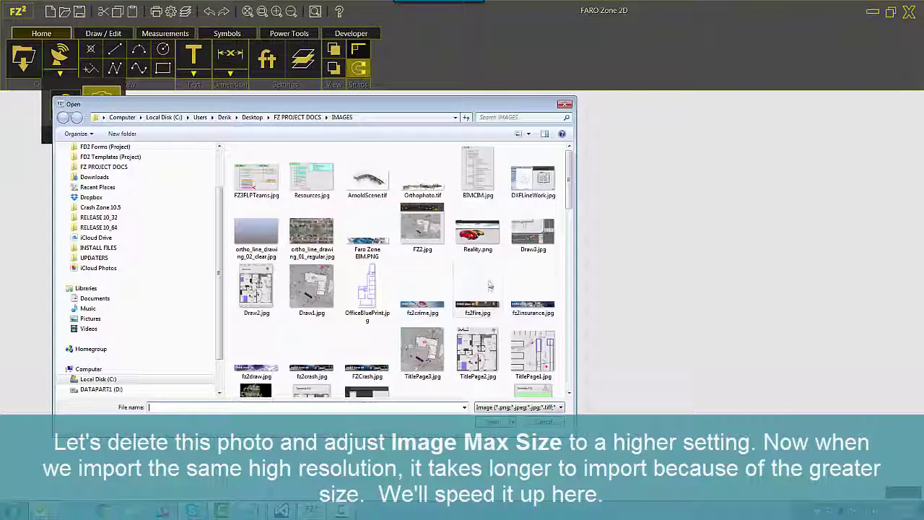
click(254, 388)
double_click(258, 348)
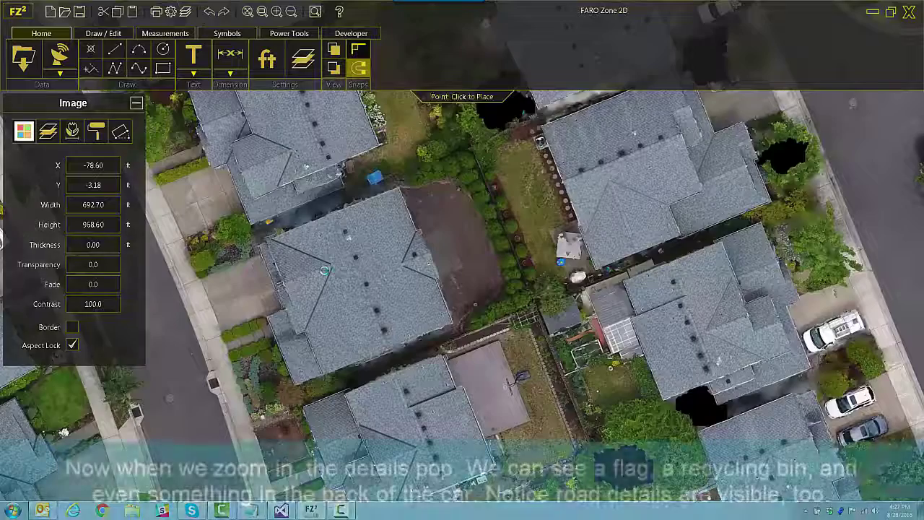
Step: Examine the road, sidewalk and house details in the high-resolution photo close up, and check the whole image
scroll(404, 325, up, 2)
drag(405, 325, 729, 332)
scroll(357, 315, up, 4)
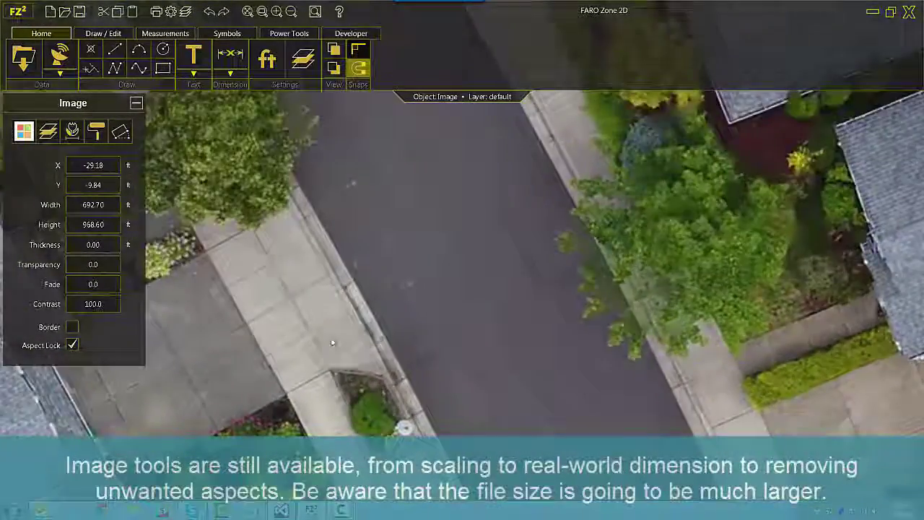
scroll(332, 343, down, 10)
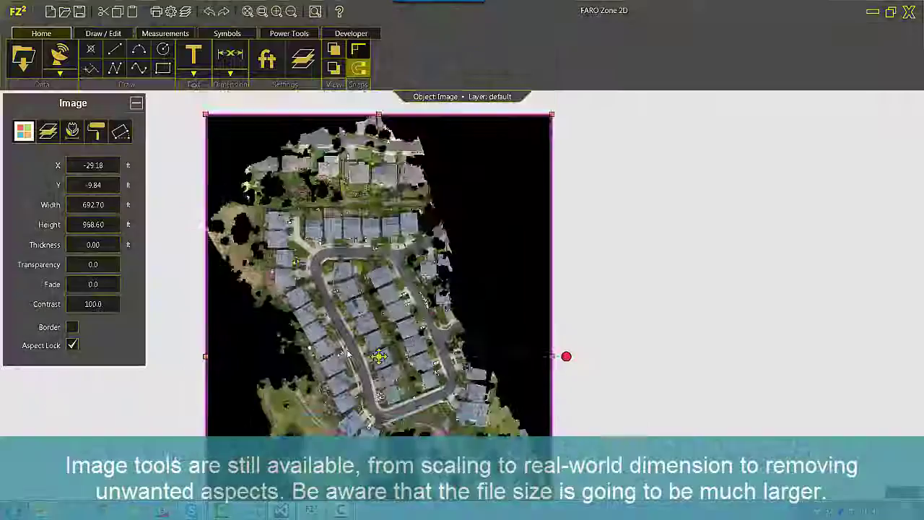
middle_drag(348, 354, 402, 336)
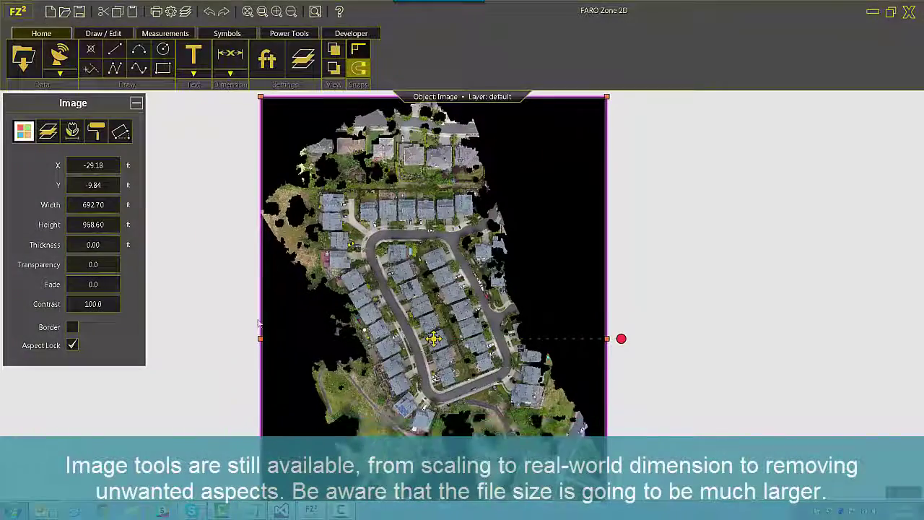
click(215, 324)
scroll(453, 313, up, 4)
click(200, 235)
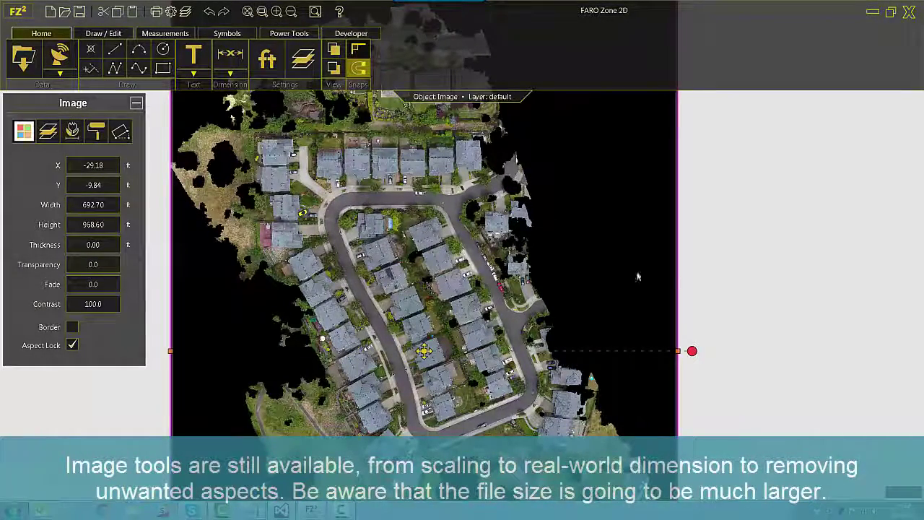
click(720, 257)
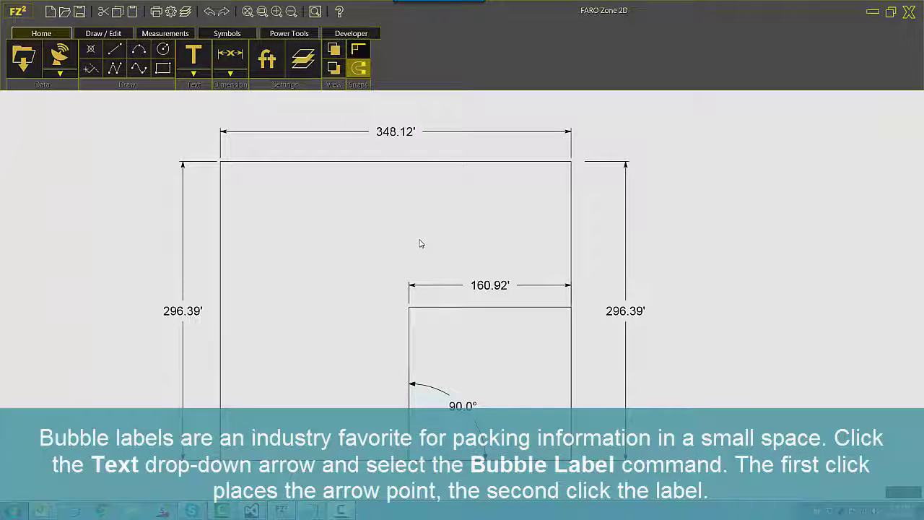
Step: Place bubble labels w/1 and w/2 with their arrows pointing at the top edge and left side of the inner rectangle
click(201, 77)
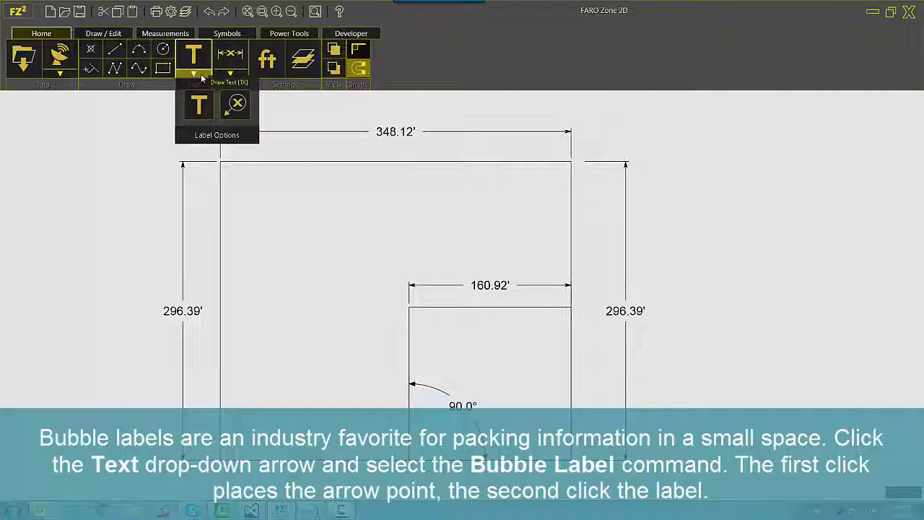
click(238, 105)
scroll(405, 230, up, 3)
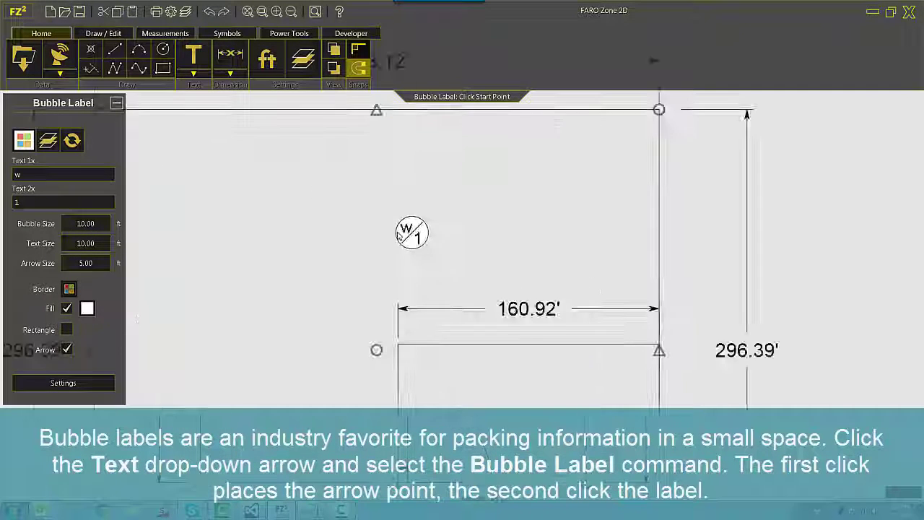
middle_drag(393, 232, 636, 341)
scroll(538, 316, down, 2)
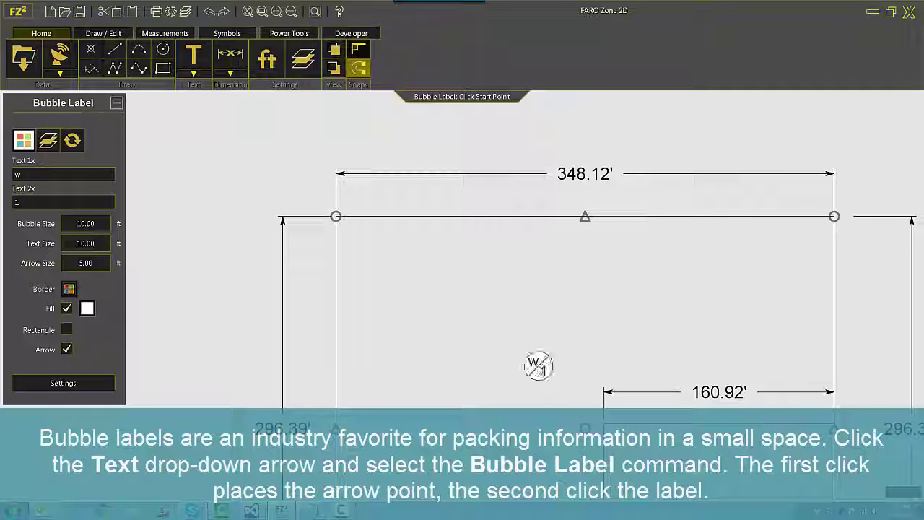
click(623, 423)
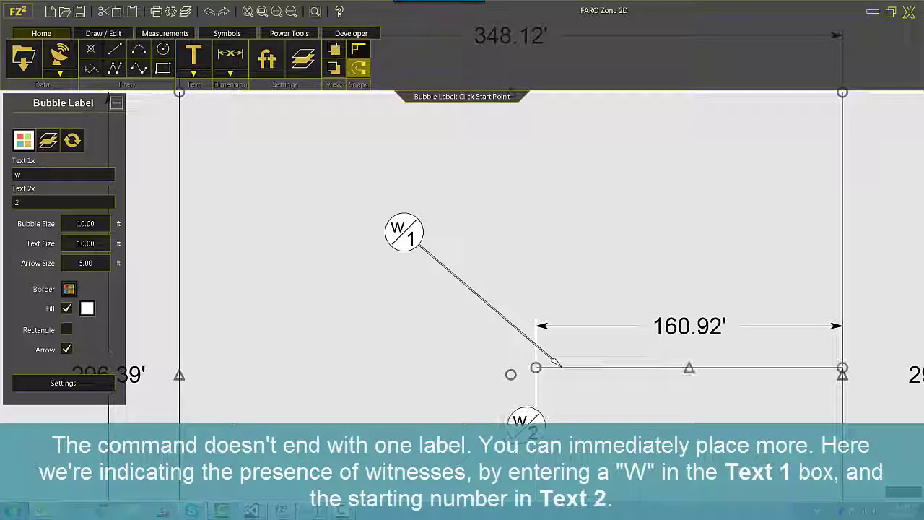
click(535, 426)
click(355, 380)
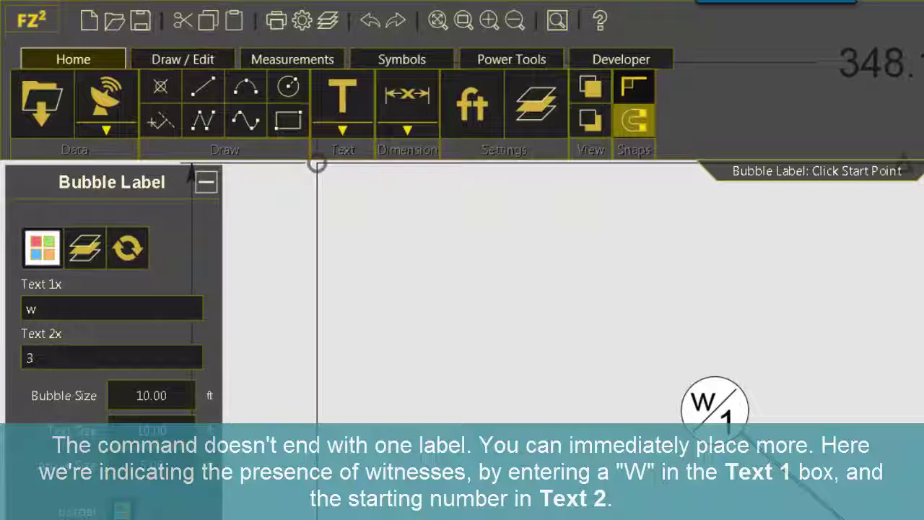
Step: Place bubble labels w/3 and w/4 above the 160.92' dimension with arrows pointing down into the open area, and end the command
click(318, 165)
click(318, 165)
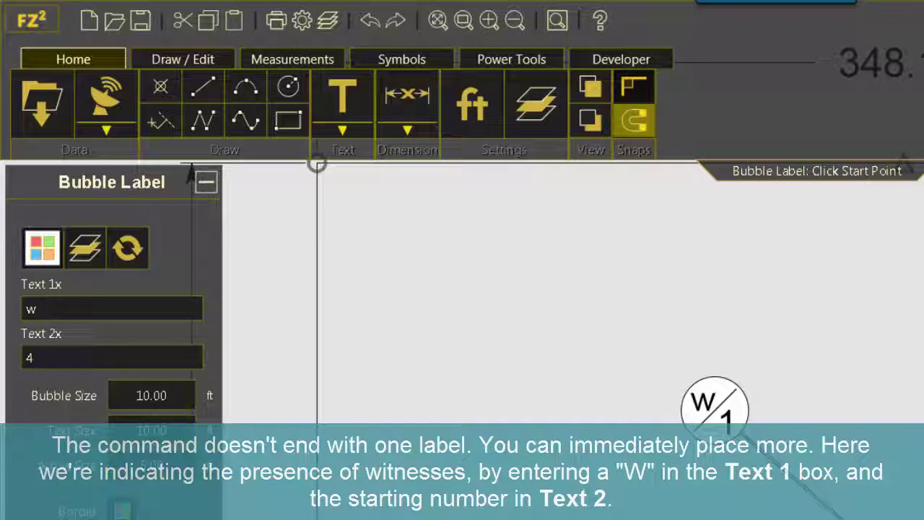
click(834, 280)
click(806, 148)
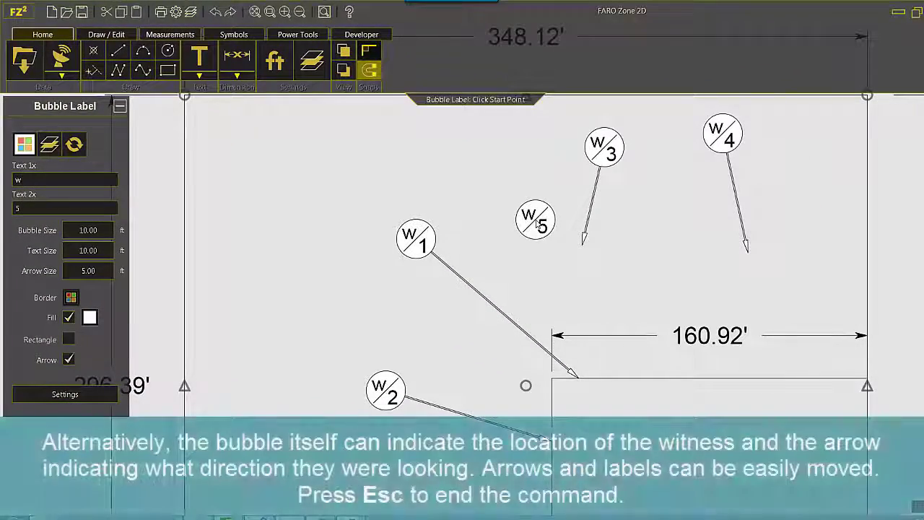
key(Escape)
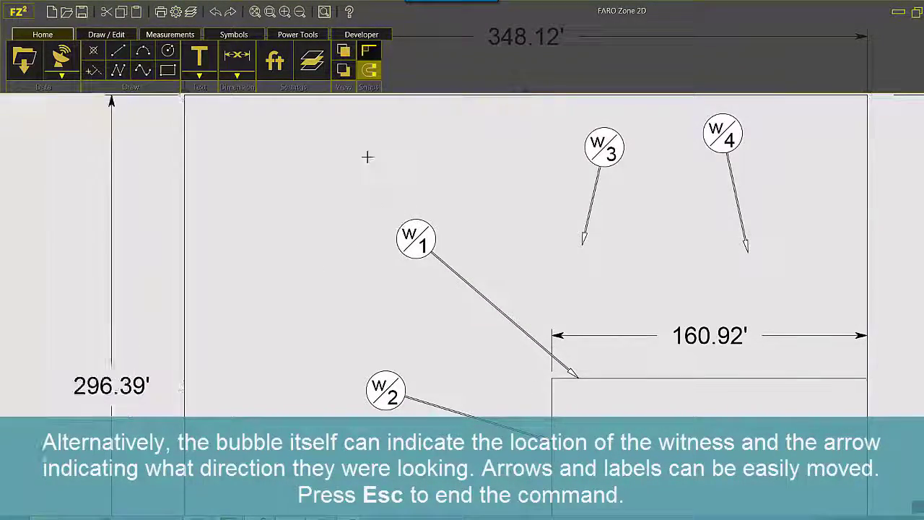
Step: Move the arrow tip of bubble label w/4 so it points down-left toward the area beside the w/3 arrow
click(748, 249)
drag(727, 261, 670, 245)
drag(662, 203, 649, 244)
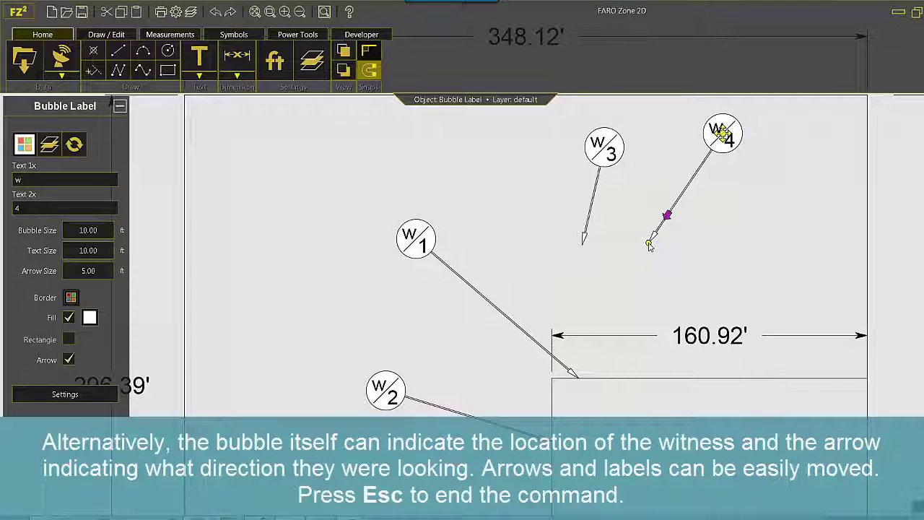